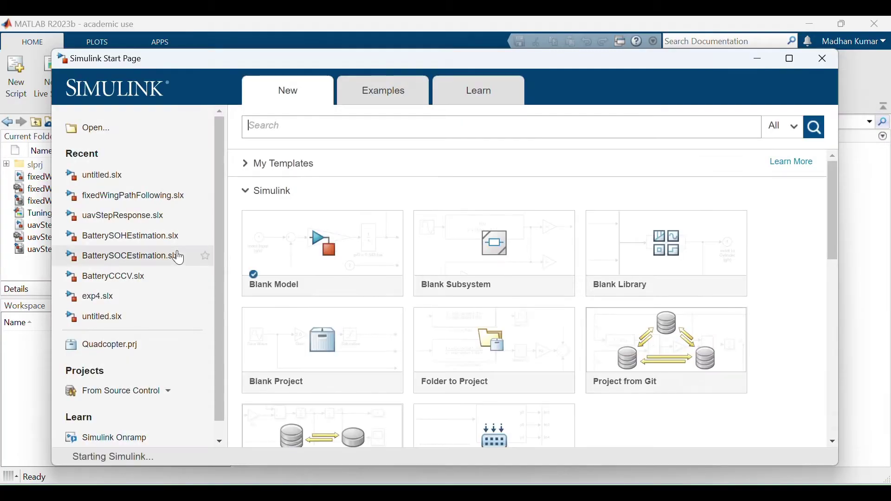
Create a blank Simulink model and maximize its window
click(328, 246)
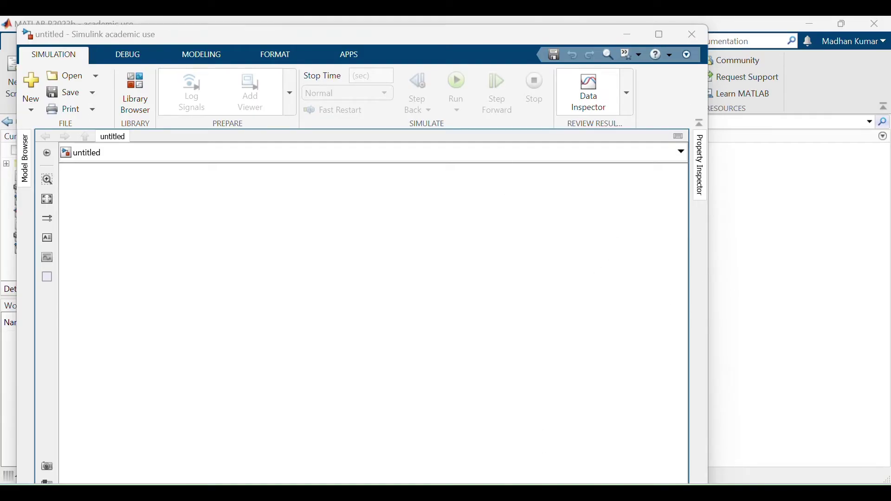
mouse_move(567, 493)
click(653, 405)
click(662, 35)
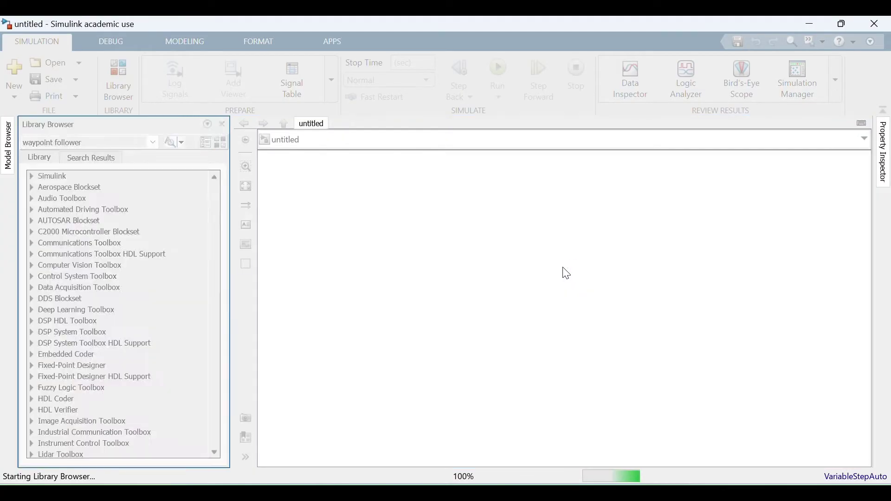
Search the block library for "orbit follower" and add the Orbit Follower block to the model canvas
click(100, 142)
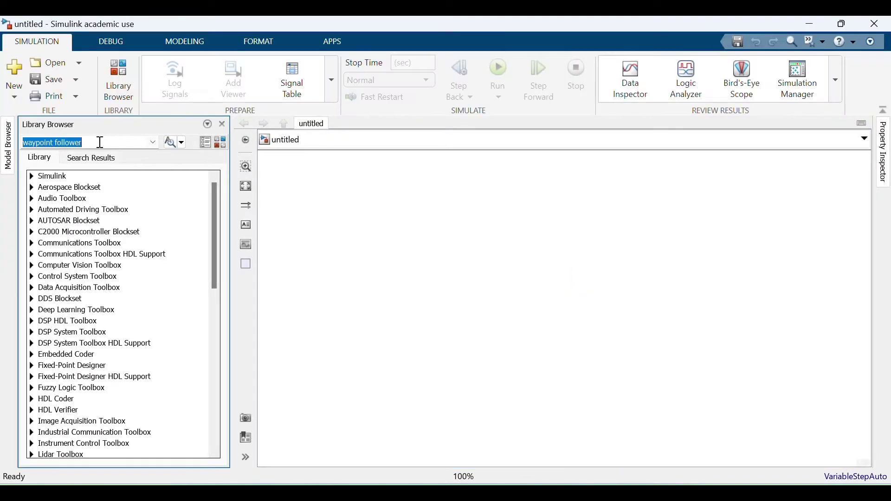
text(or)
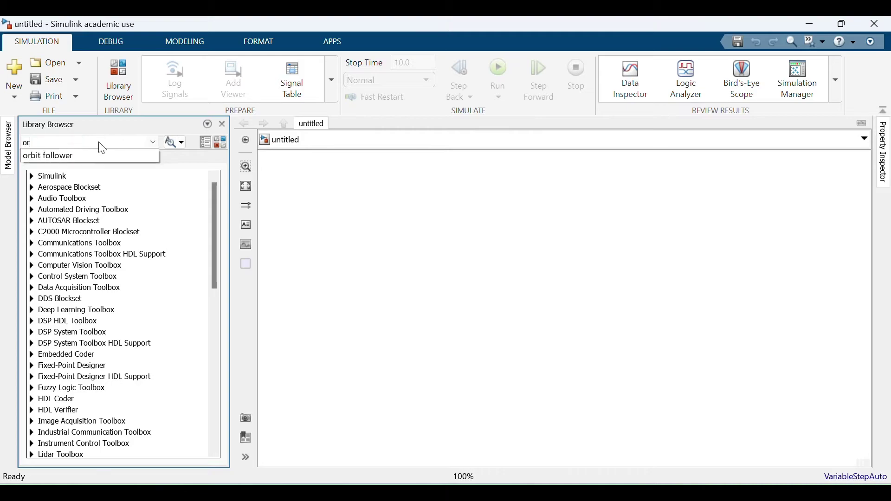
text(bit follower)
key(Return)
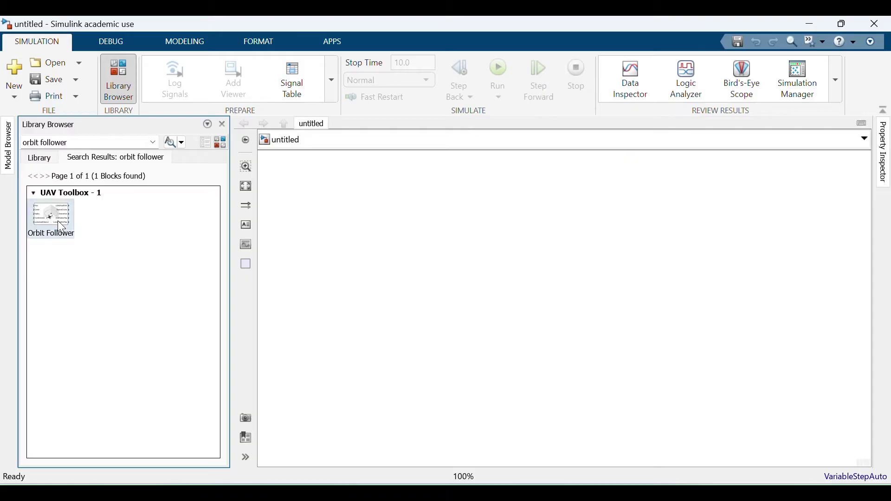
drag(57, 216, 547, 287)
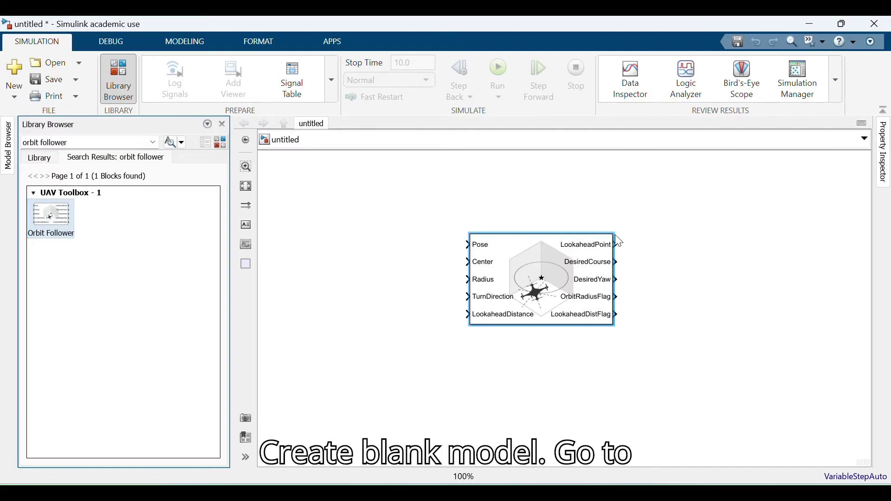
click(617, 238)
scroll(620, 241, down, 2)
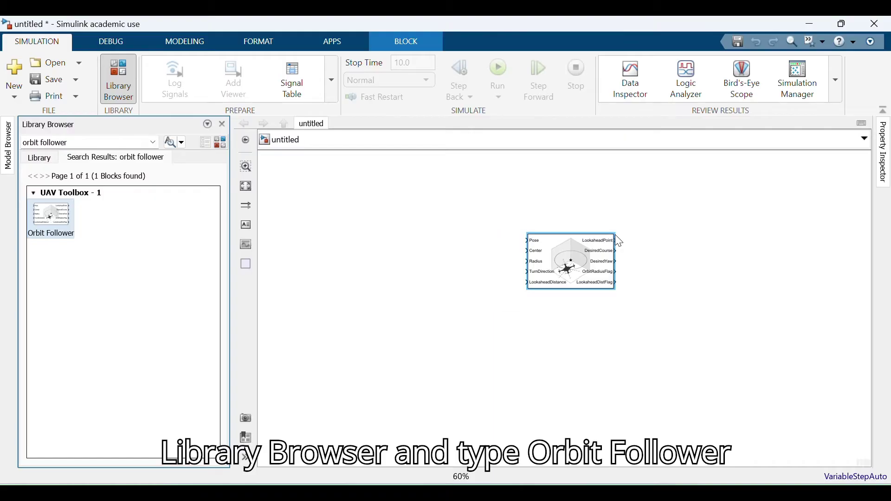
click(461, 218)
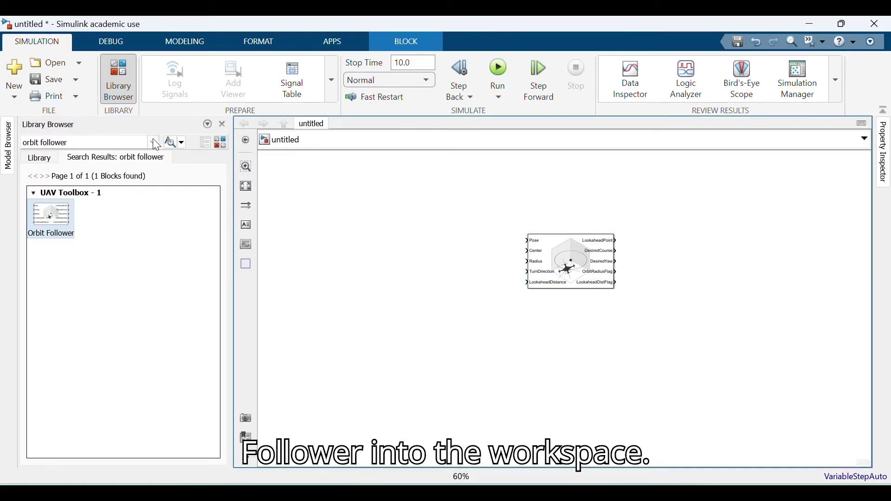
Add a Simulation 3D Camera block from the UAV Toolbox's Simulation 3D library, to the right of the Orbit Follower
click(28, 161)
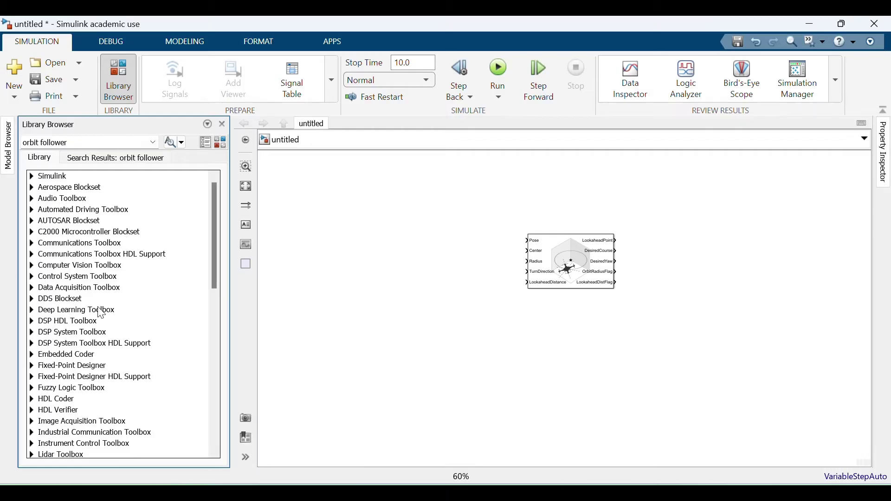
scroll(103, 310, down, 10)
scroll(99, 307, down, 3)
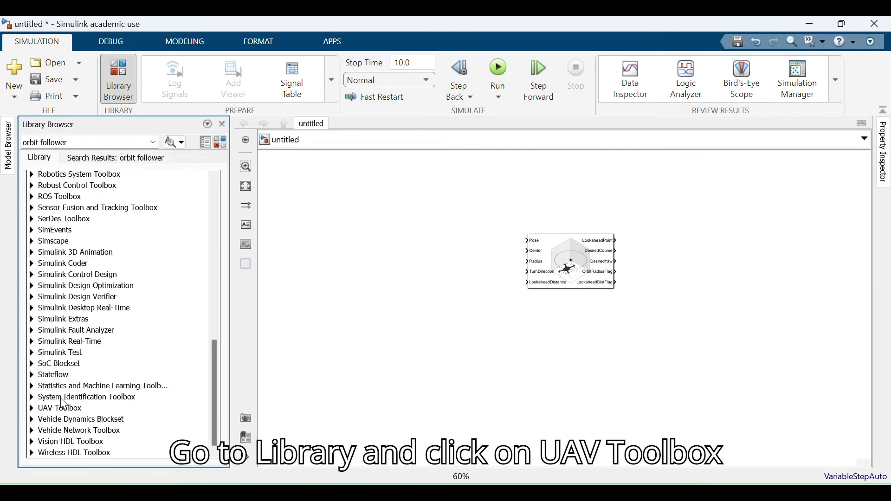
click(32, 409)
scroll(35, 415, down, 2)
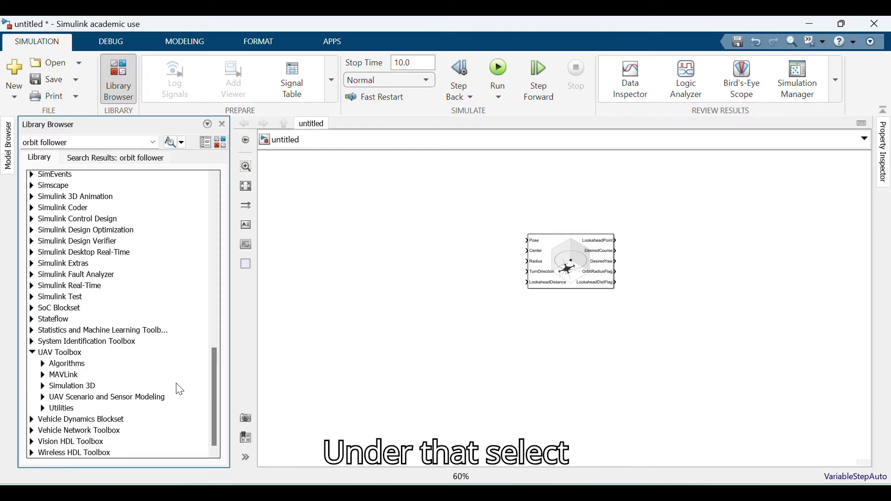
click(42, 387)
scroll(135, 393, down, 2)
drag(129, 355, 719, 304)
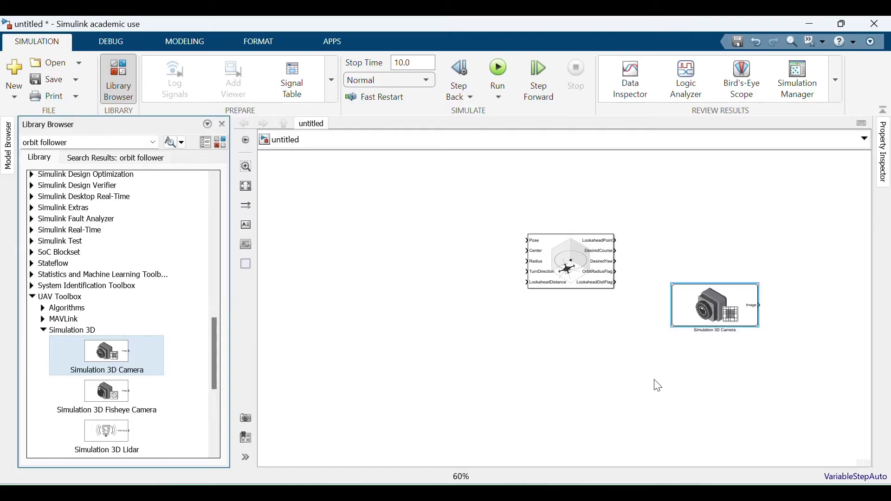
Move the Orbit Follower block slightly left and down, and the Simulation 3D Camera block lower on the canvas
click(581, 274)
drag(574, 274, 531, 294)
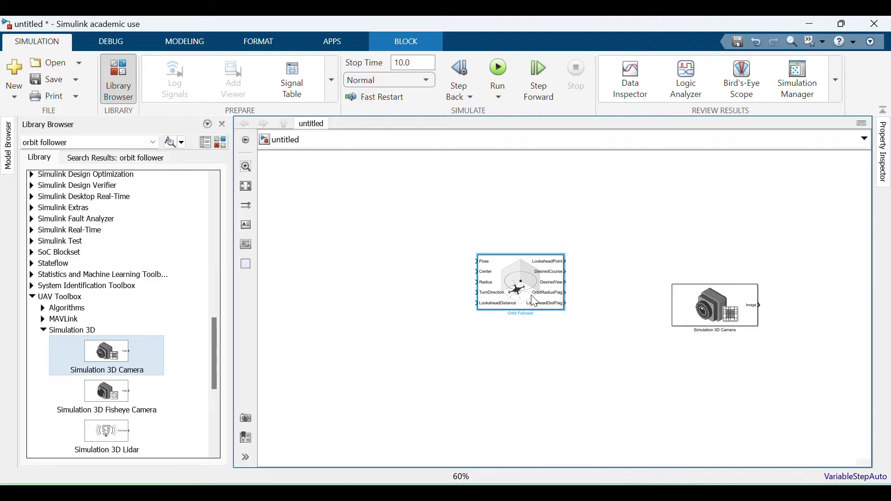
click(715, 302)
drag(712, 312, 687, 354)
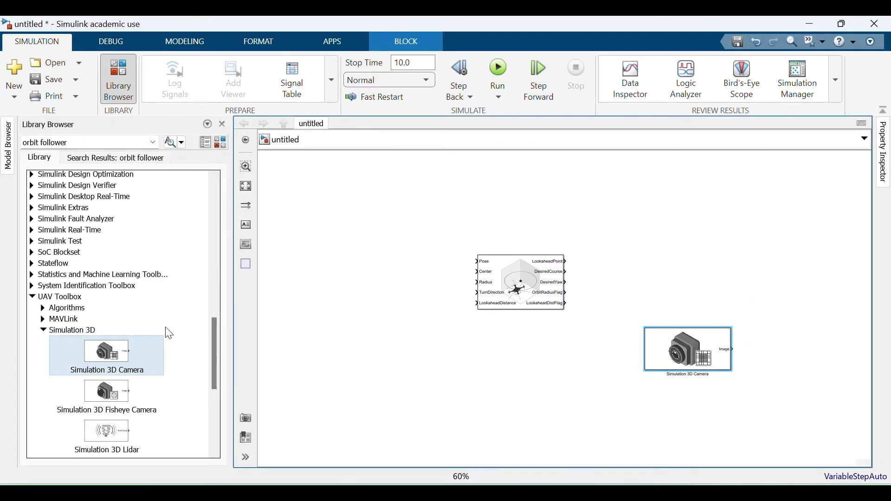
Add a Simulation 3D Scene Configuration block and align it above the Simulation 3D Camera, leaving a gap between them
scroll(145, 370, down, 3)
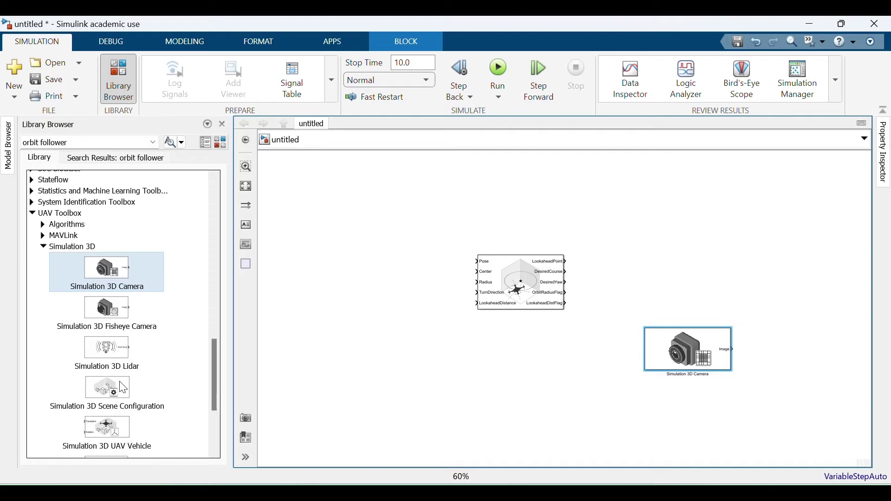
click(136, 394)
drag(121, 397, 673, 280)
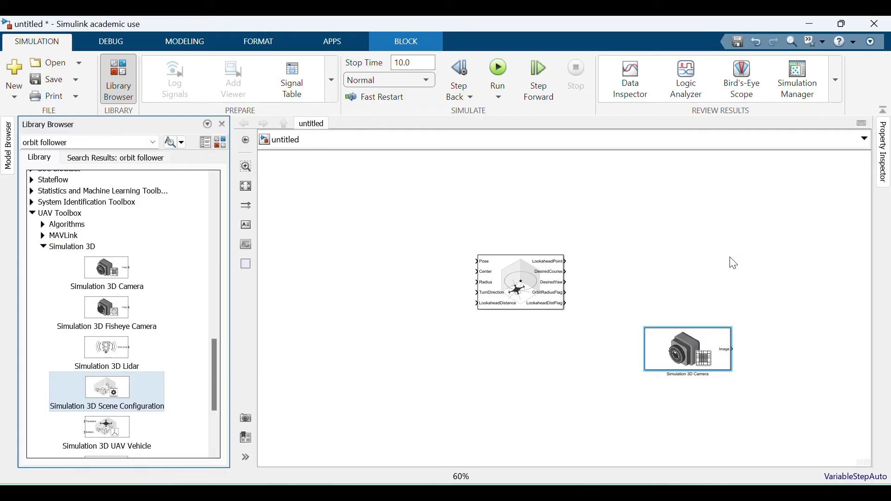
drag(666, 272, 677, 215)
Place a Simulation 3D UAV Vehicle block between the Scene Configuration and Camera blocks
click(114, 436)
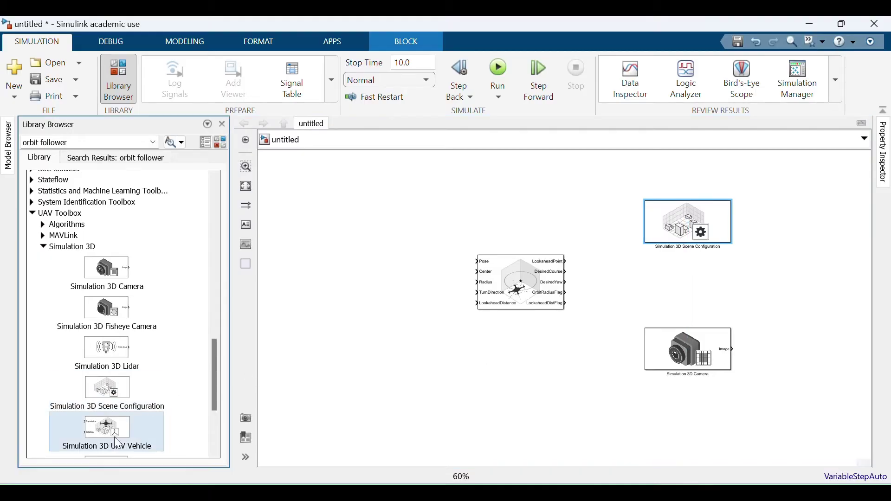
drag(96, 438, 695, 292)
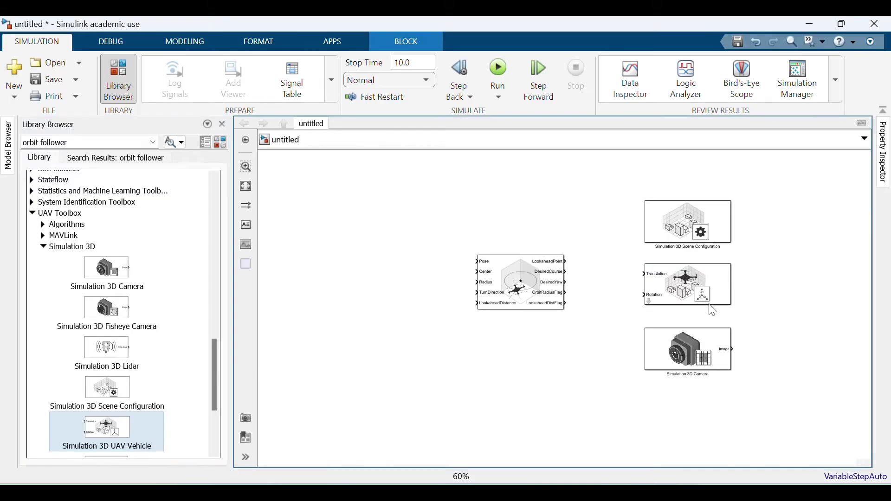
click(619, 374)
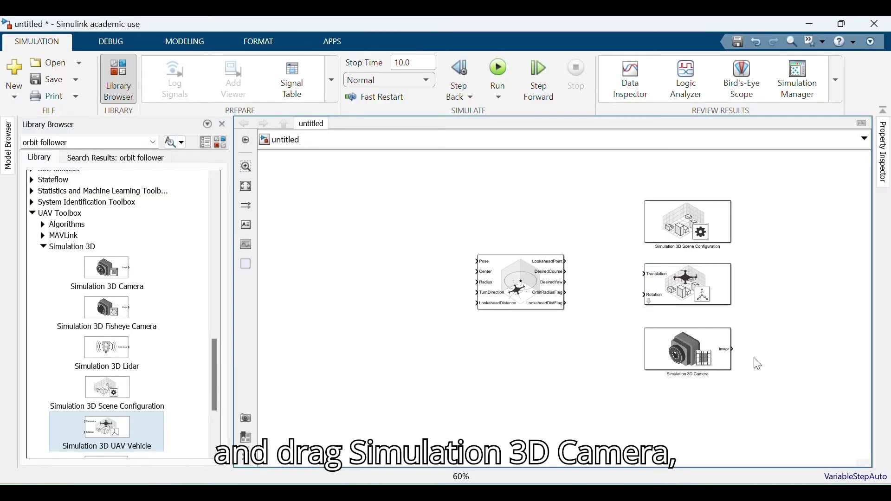
Enable the depth output in the Simulation 3D Camera block's ground truth parameters and apply the change
click(719, 338)
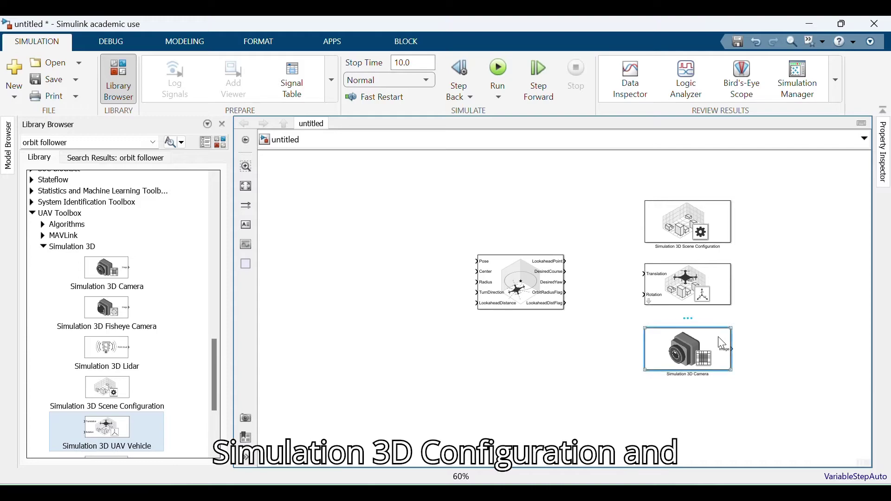
double_click(719, 338)
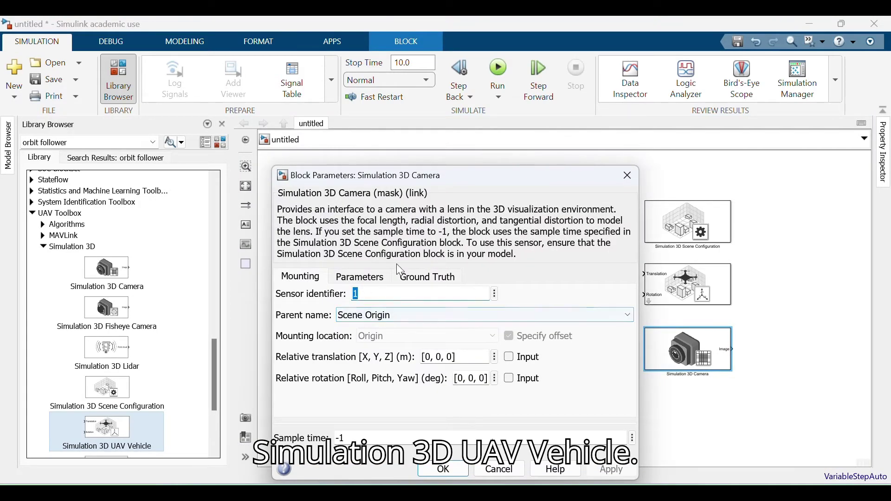
click(430, 277)
click(333, 297)
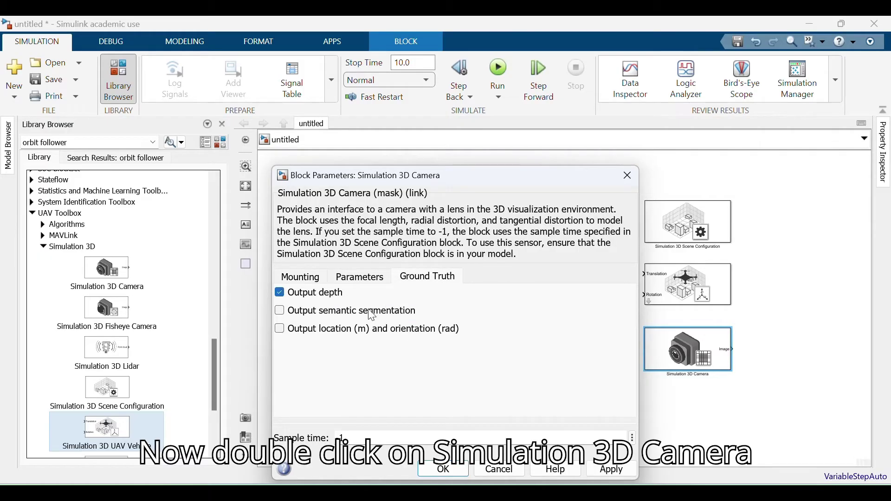
click(443, 471)
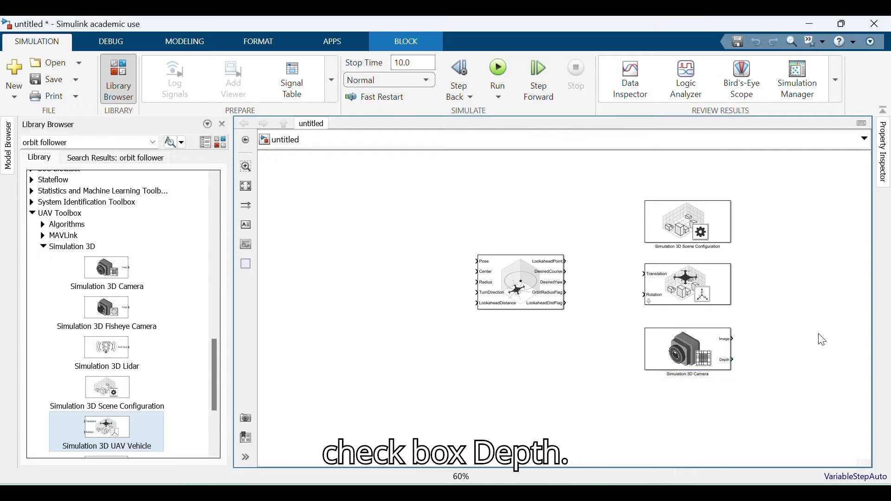
click(791, 349)
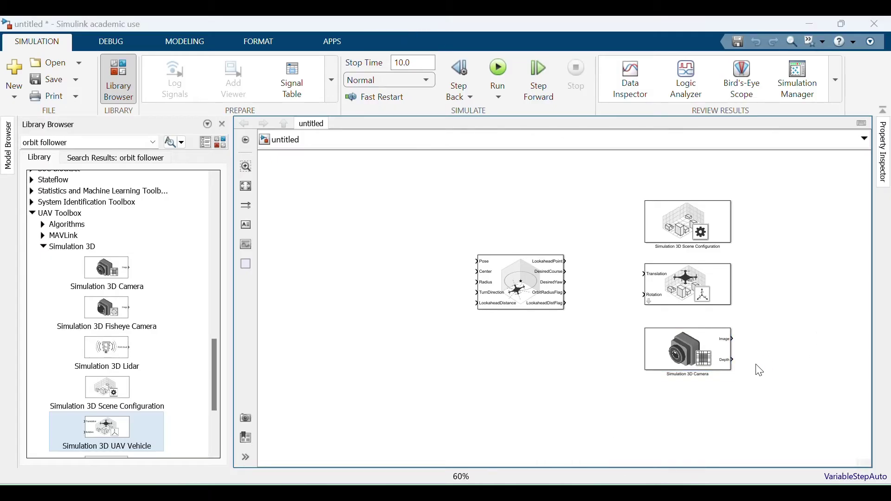
Insert a Saturation block beside the Simulation 3D Camera and connect it to the camera's Depth output
double_click(761, 371)
text(satur)
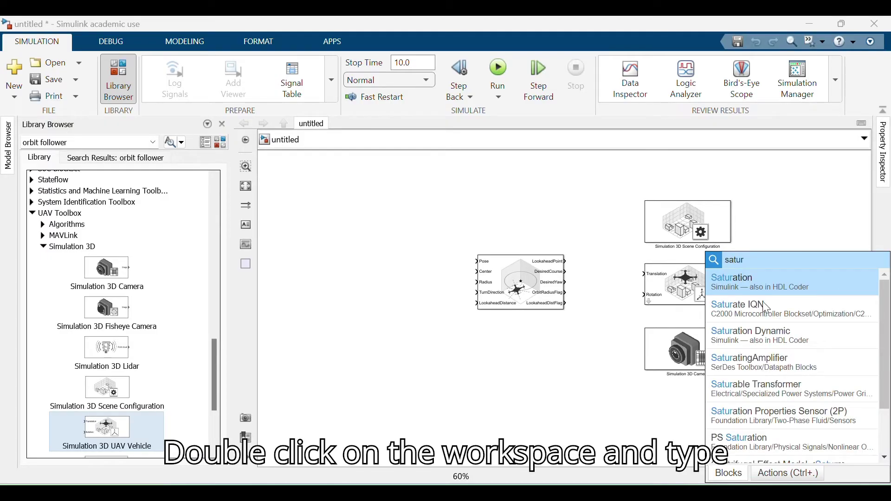
click(762, 281)
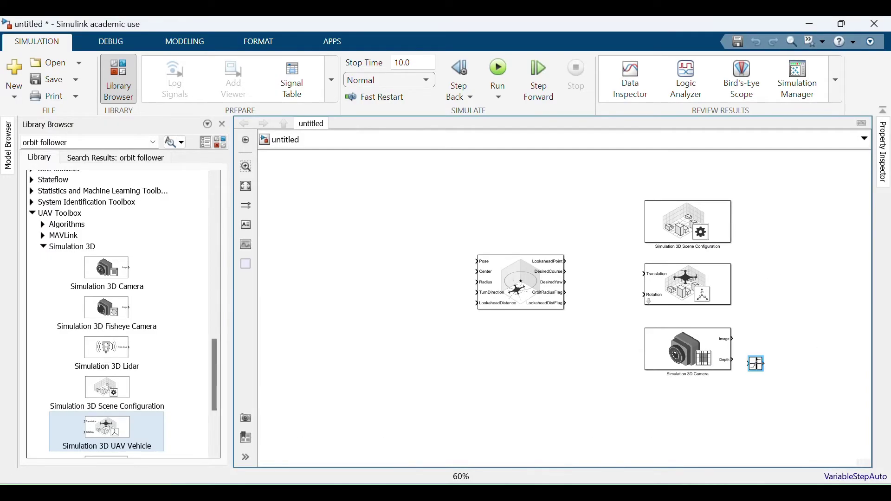
drag(754, 367, 757, 364)
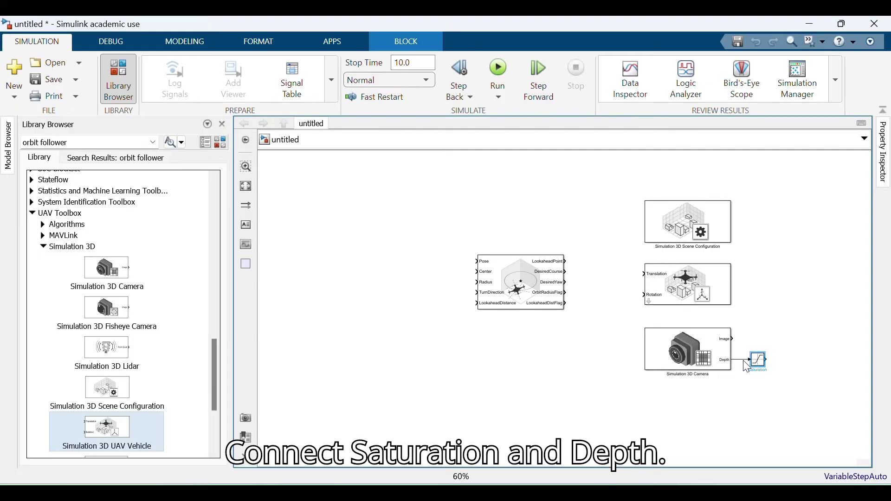
click(804, 359)
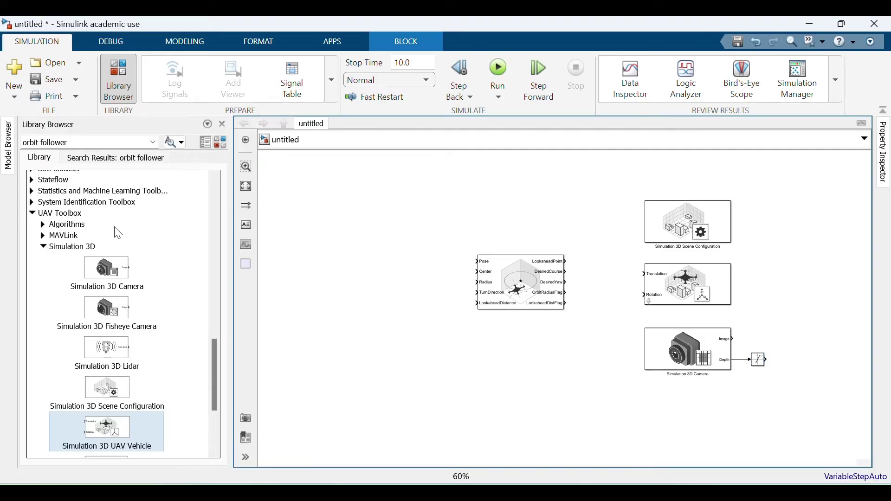
Search the block library for "gain", place a Gain block beside the Saturation block, and connect the Saturation output to it
click(103, 143)
text(ga)
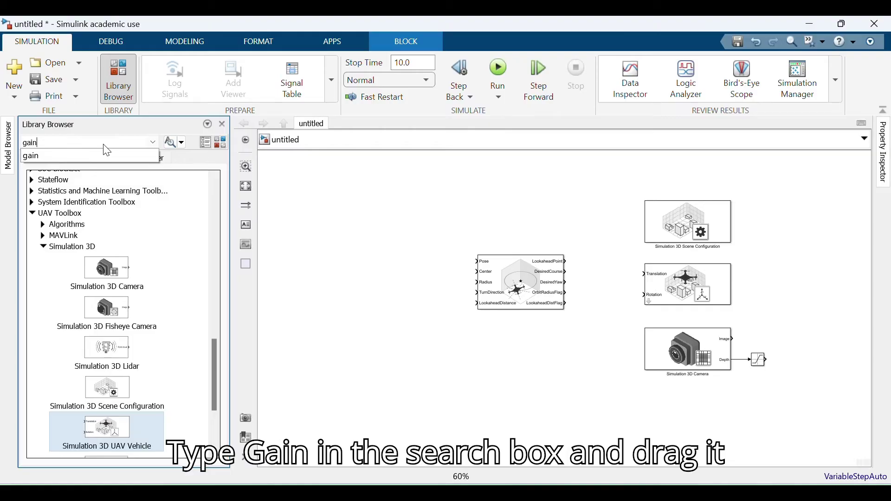
text(in)
key(Return)
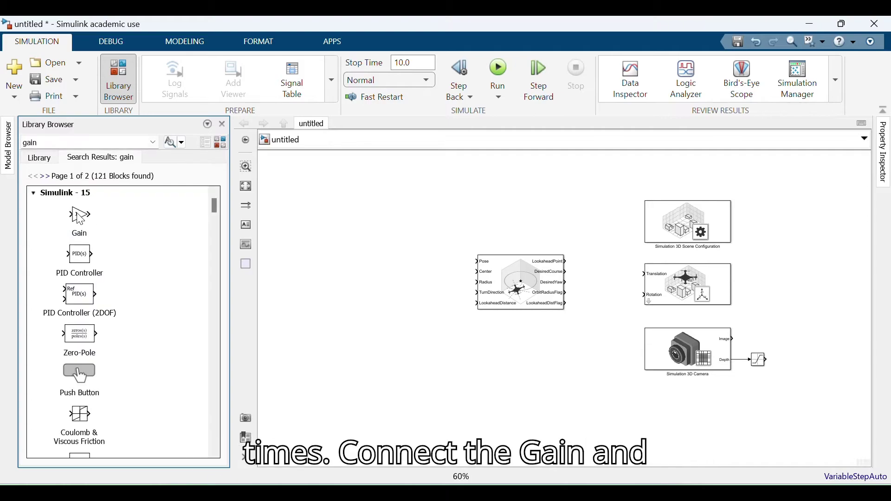
drag(80, 218, 793, 367)
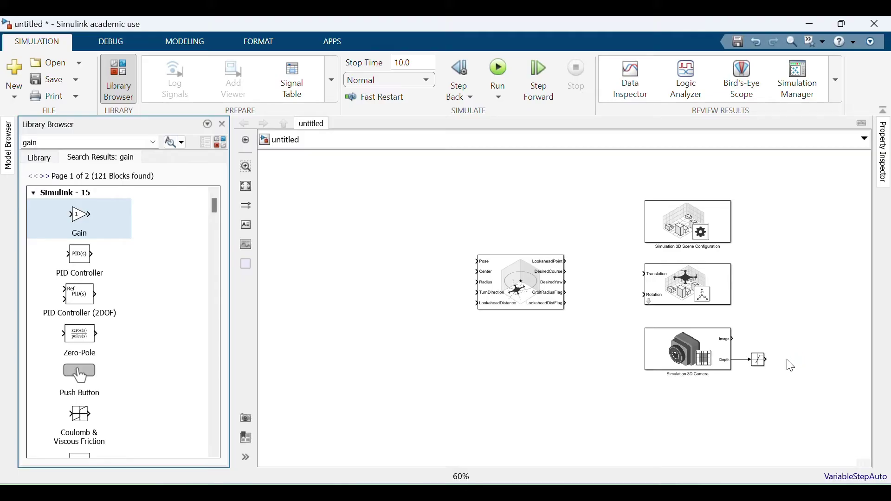
drag(795, 367, 794, 367)
click(775, 362)
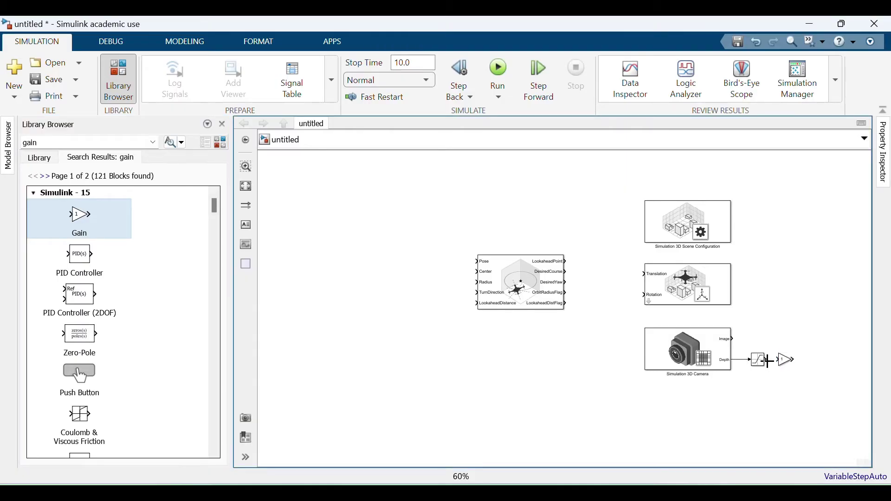
click(781, 360)
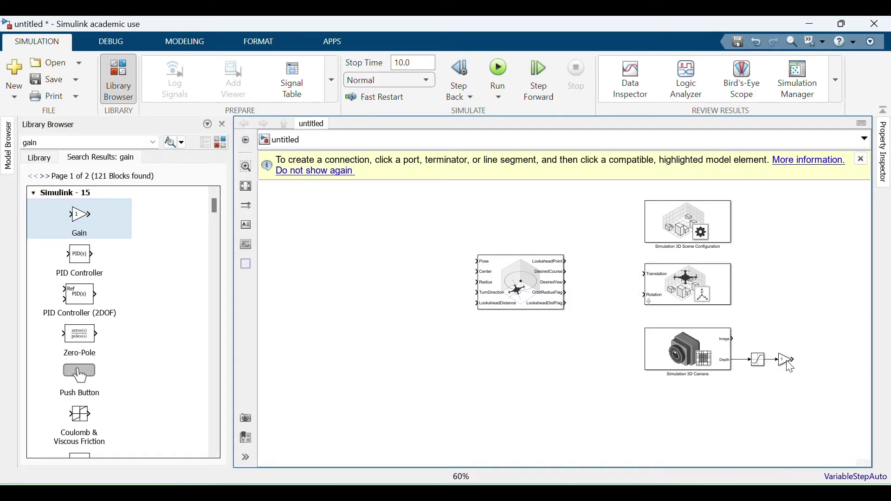
click(827, 366)
click(698, 366)
Search the block library for "video viewer" and place two Video Viewer blocks, one above and one below the Gain block
click(57, 148)
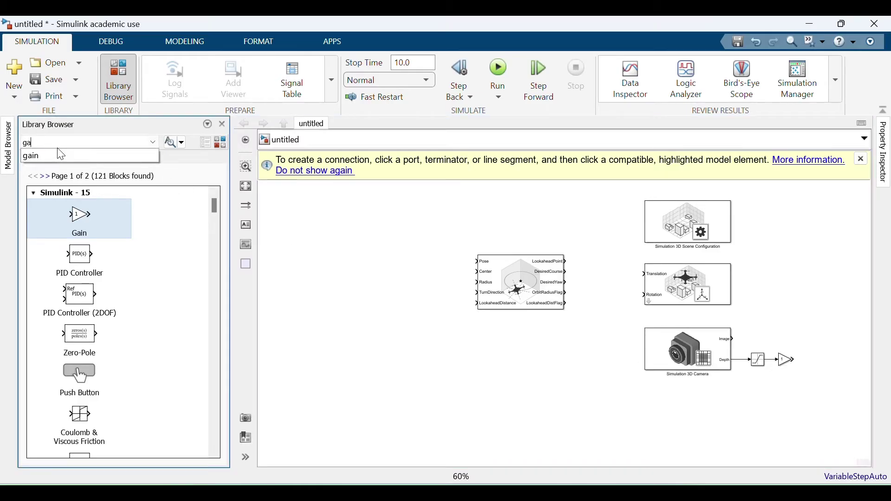
key(ctrl+a)
key(BackSpace)
text(video viewer)
key(Return)
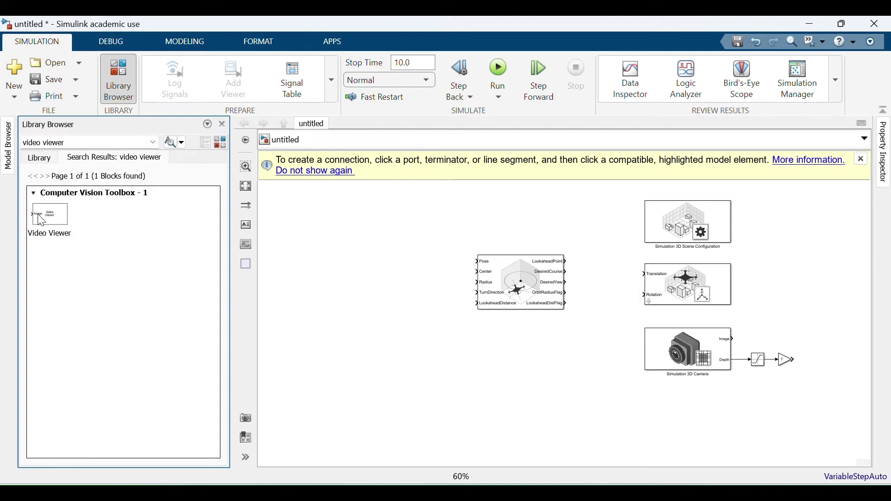
drag(46, 218, 810, 316)
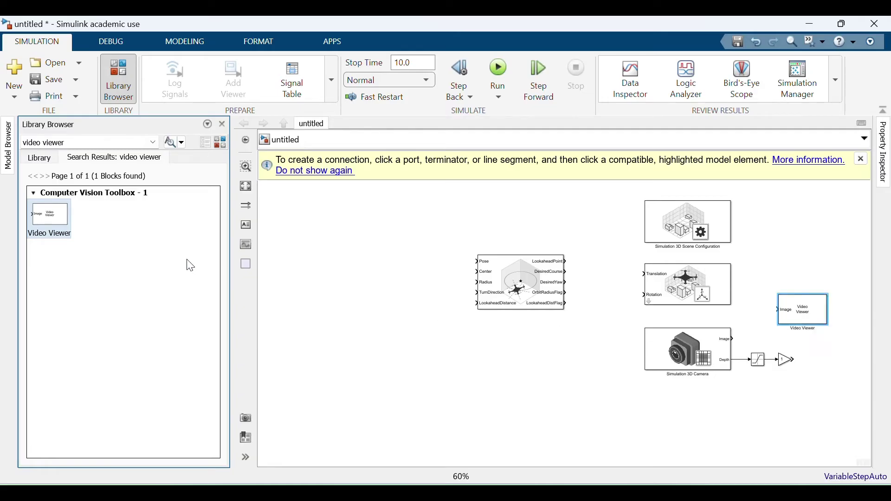
drag(49, 216, 831, 400)
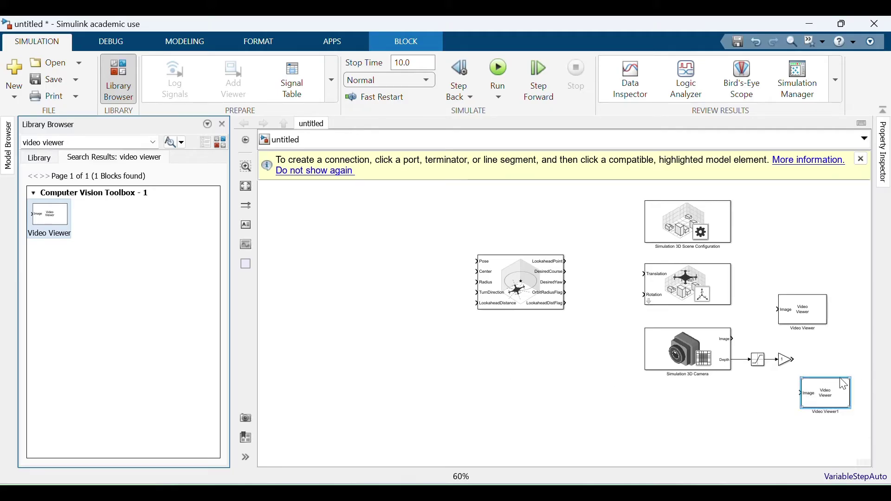
Connect the Gain output to the lower Video Viewer and the camera's Image output to the upper one, shifting Gain and Saturation slightly toward the camera
drag(797, 360, 797, 398)
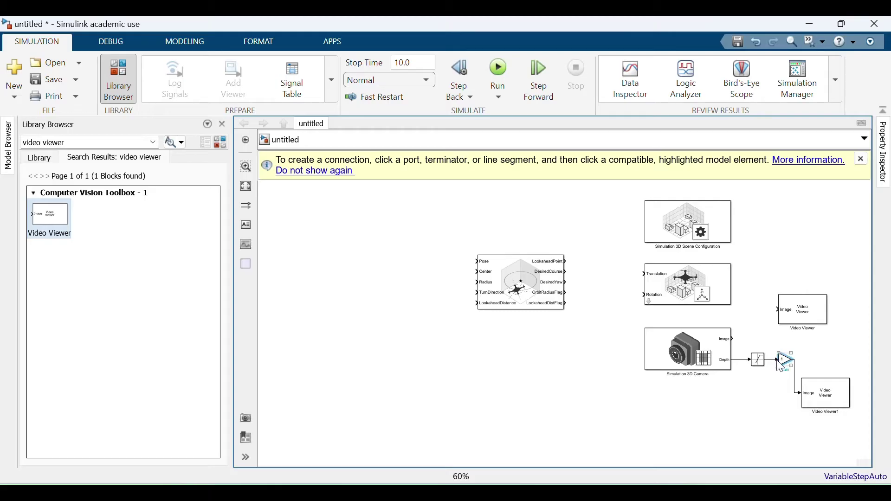
click(758, 360)
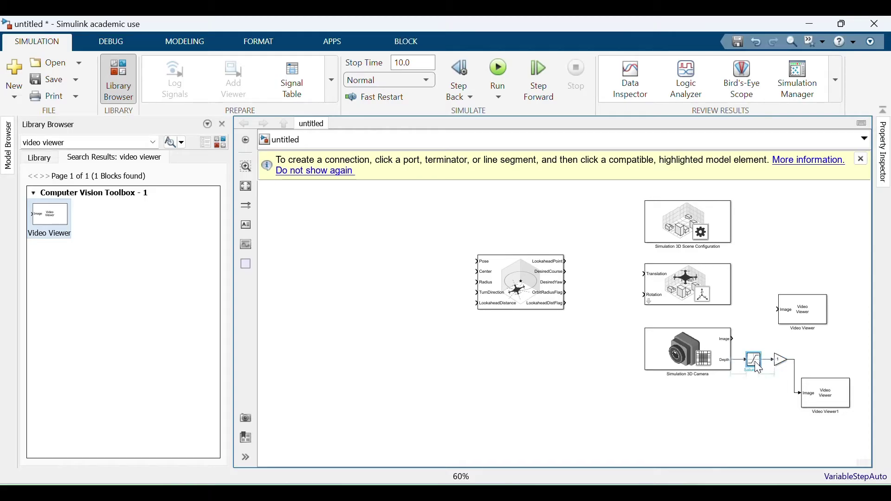
click(824, 347)
click(731, 341)
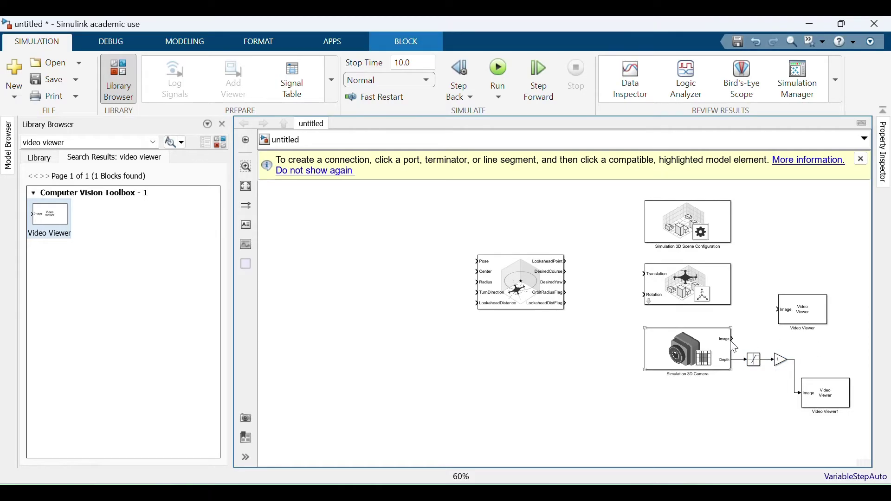
drag(738, 341, 778, 310)
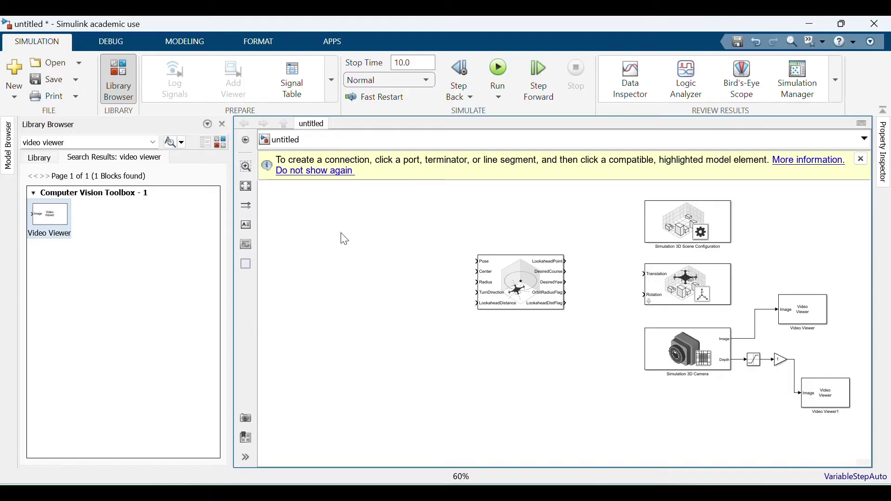
Search the block library for "ramp" and place a Simulink Ramp block to the upper left of the Orbit Follower block
click(90, 143)
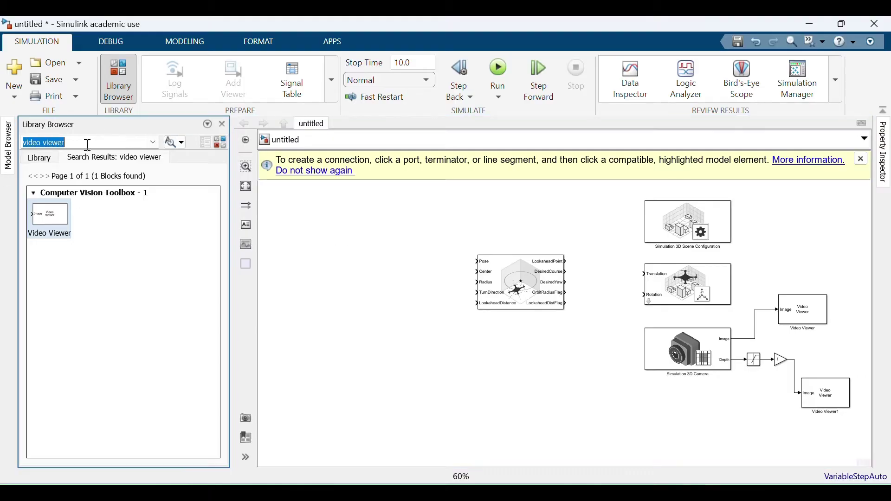
text(ram)
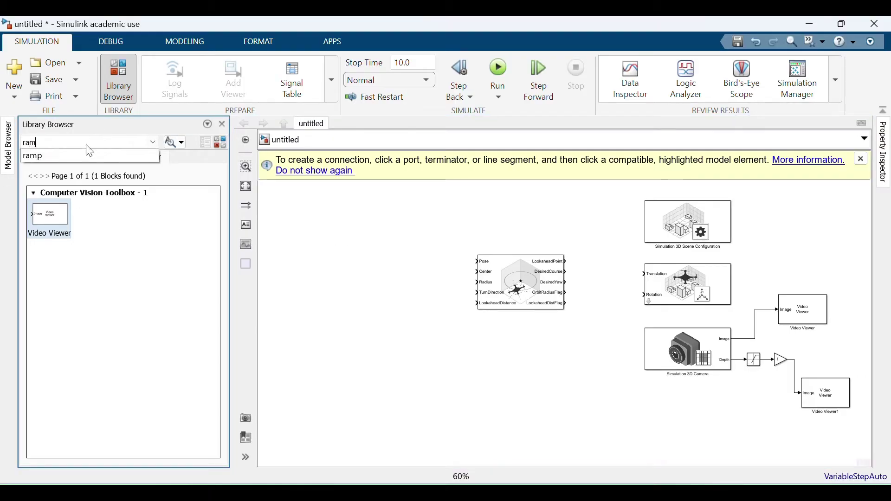
text(p)
key(Return)
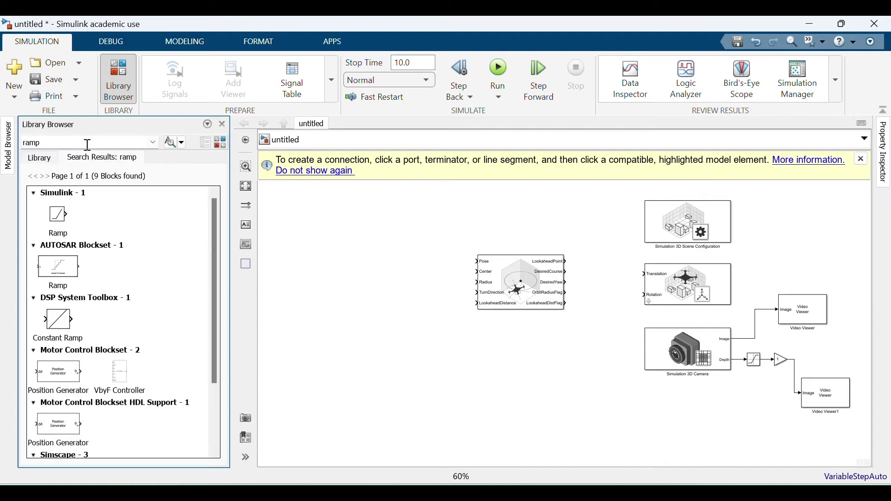
drag(62, 218, 296, 229)
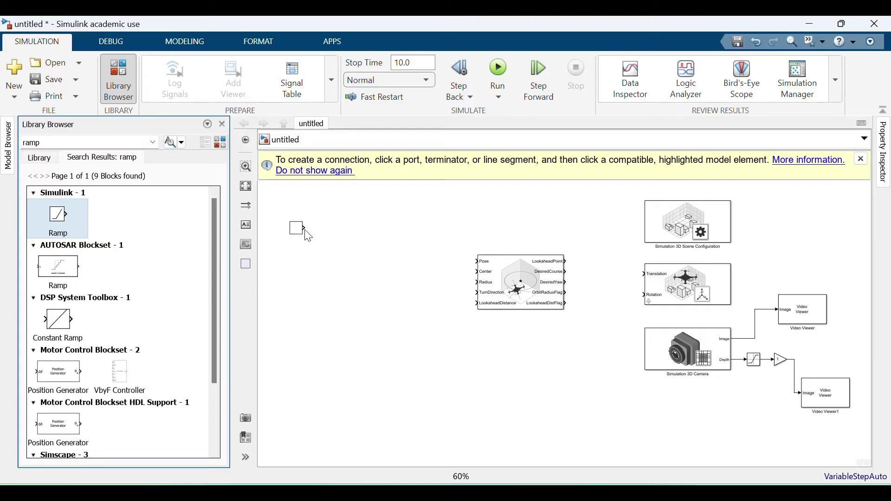
Search the block library for "switch" and place a Switch block just right of the Ramp block
click(93, 144)
text(switch)
key(Return)
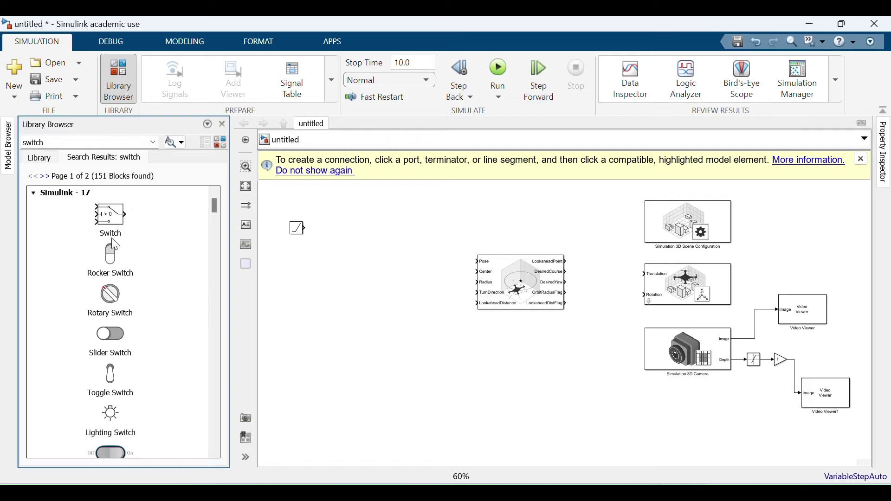
click(109, 218)
drag(109, 222, 338, 237)
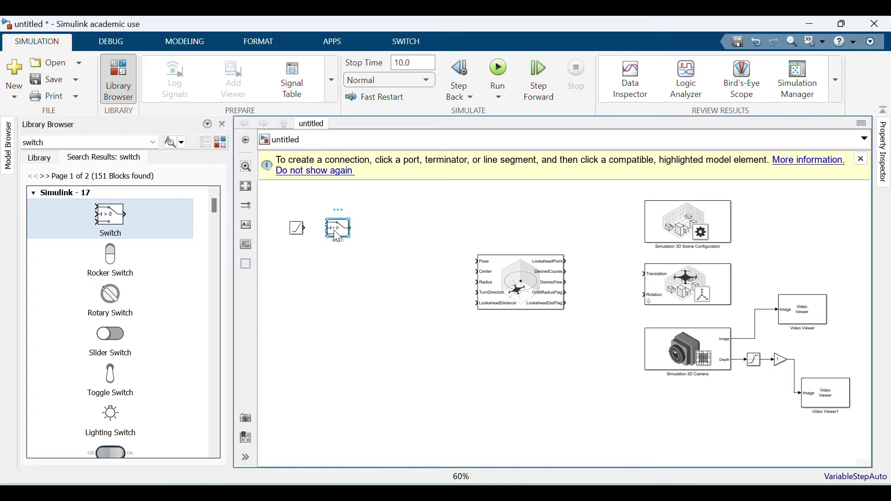
Set the Switch block's threshold to 5 and accept the change
double_click(338, 237)
double_click(433, 235)
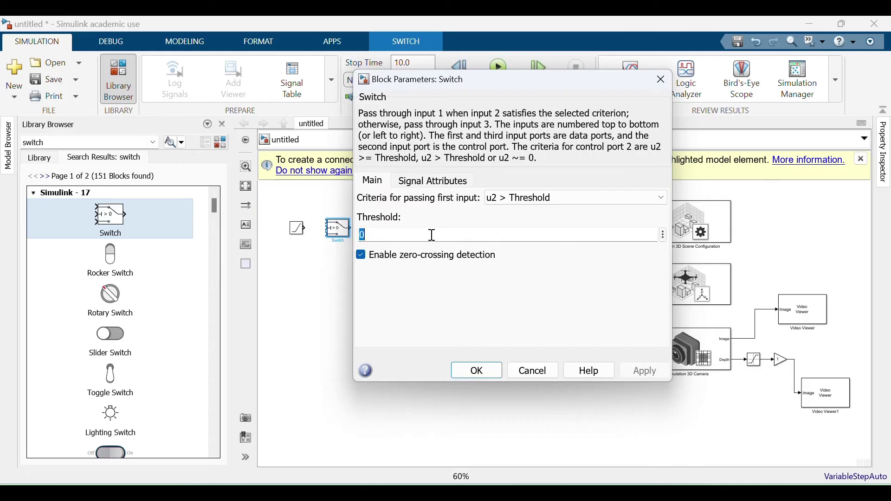
text(5)
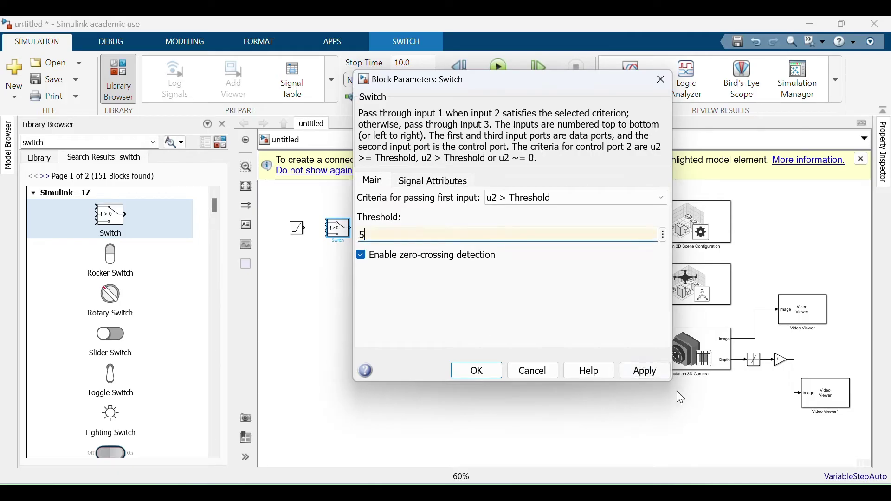
click(652, 368)
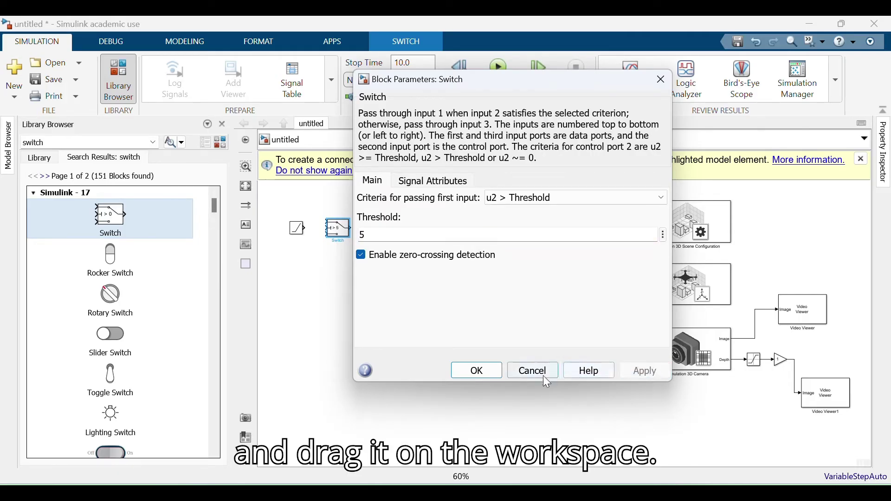
click(477, 373)
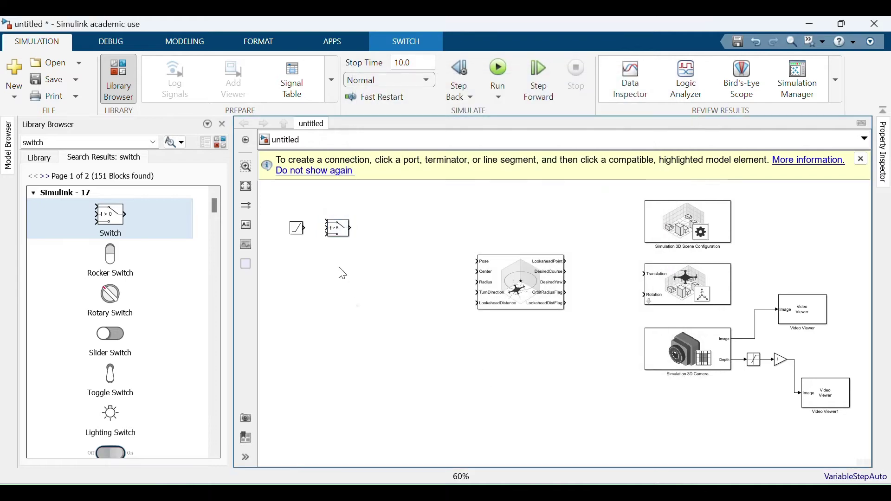
Connect the Ramp output to the Switch block's middle input and set the Ramp slope to 10
drag(306, 228, 327, 227)
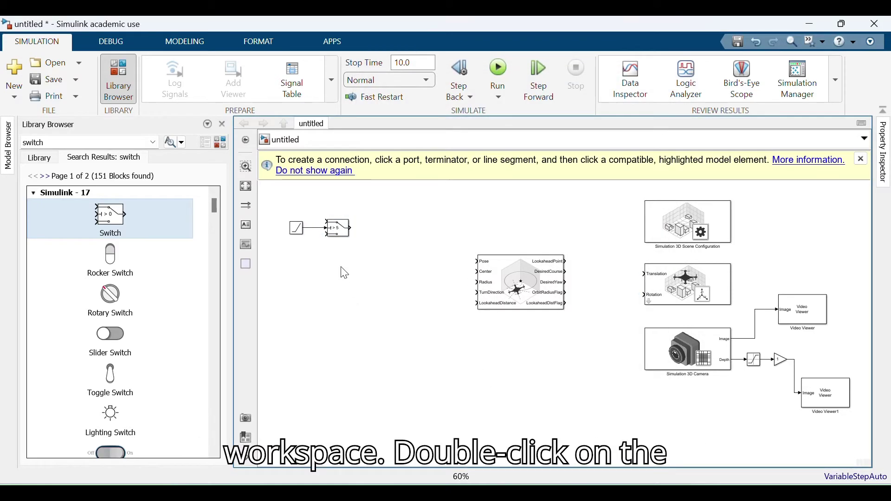
double_click(297, 234)
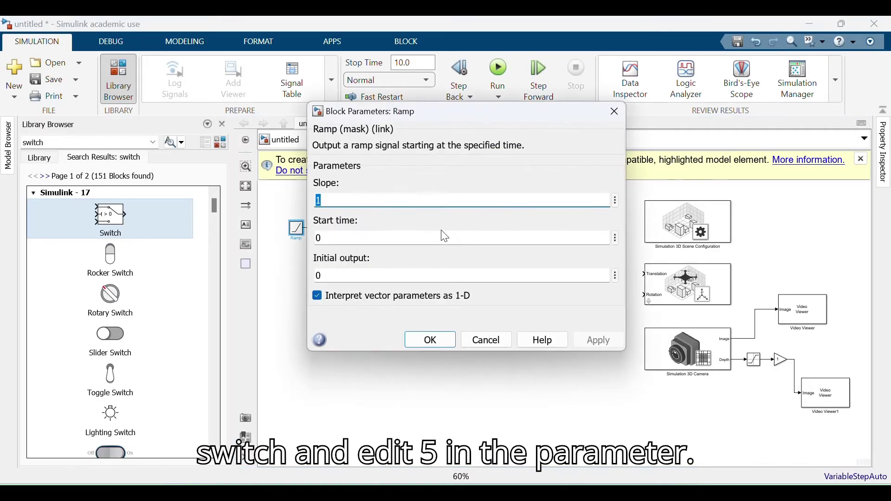
text(10)
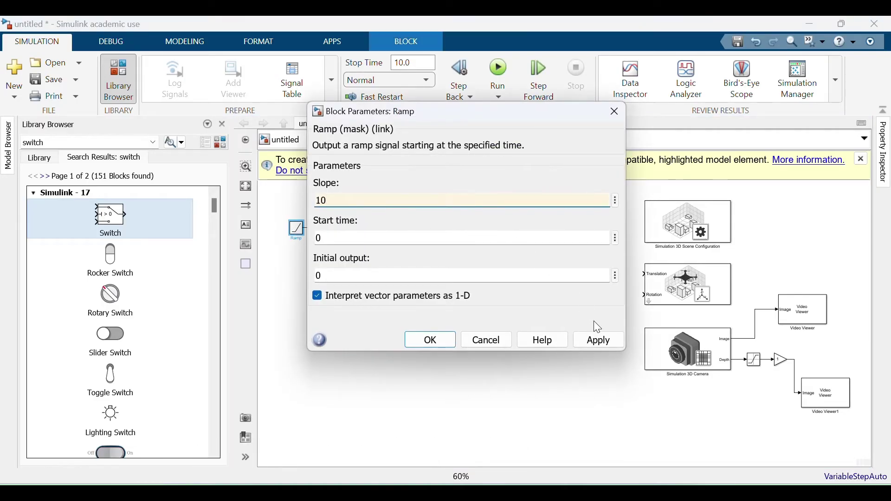
click(599, 342)
click(438, 340)
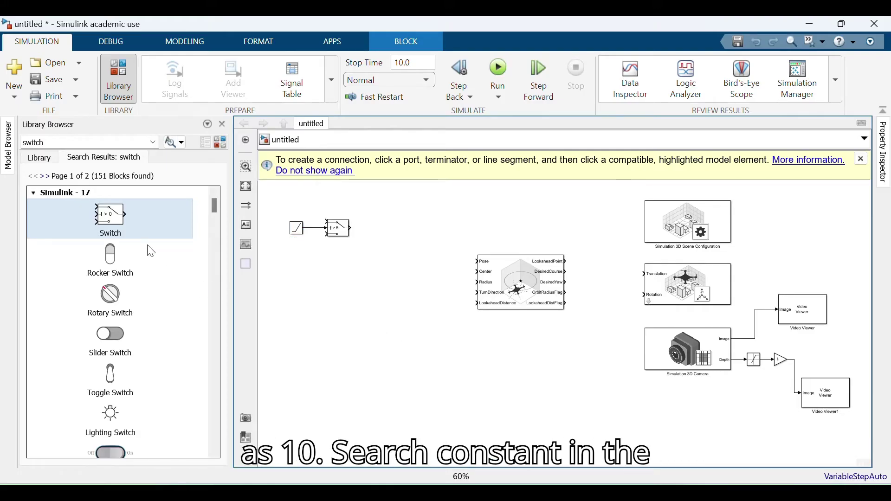
Search the block library for "constant", place a Constant block below the Ramp, and connect it to the Switch block's third input
double_click(73, 141)
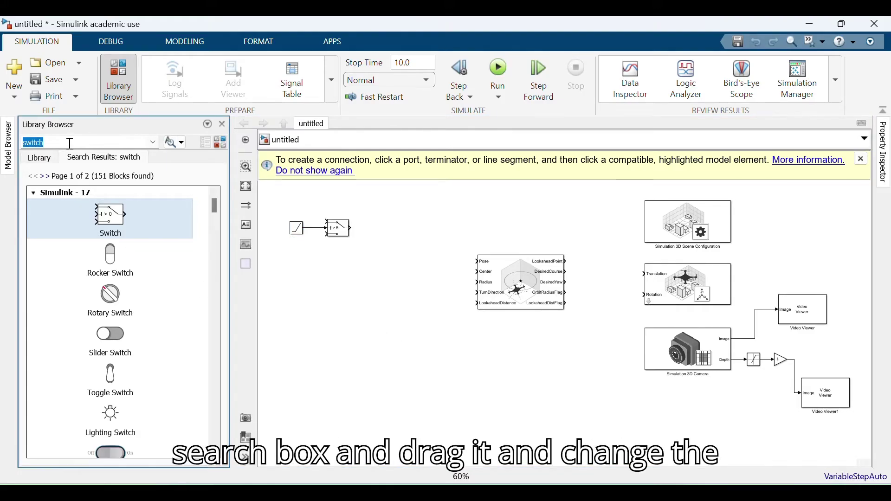
text(constant)
key(Return)
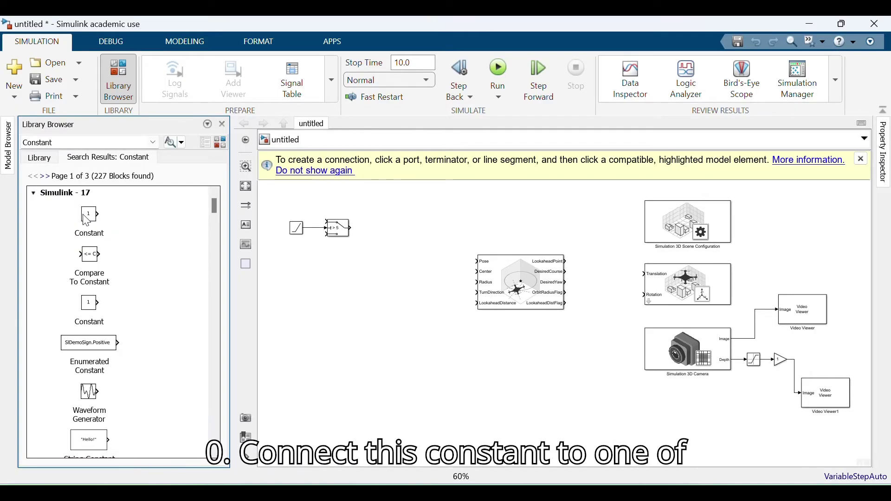
drag(92, 215, 301, 253)
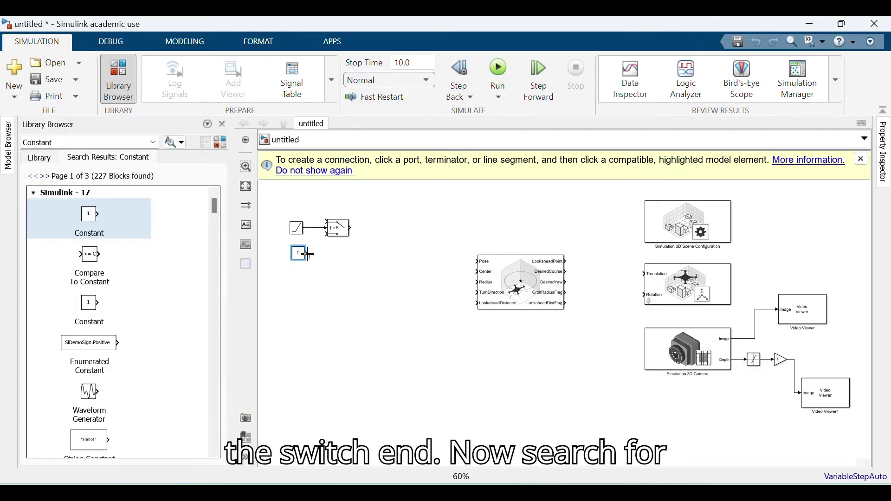
drag(307, 254, 324, 235)
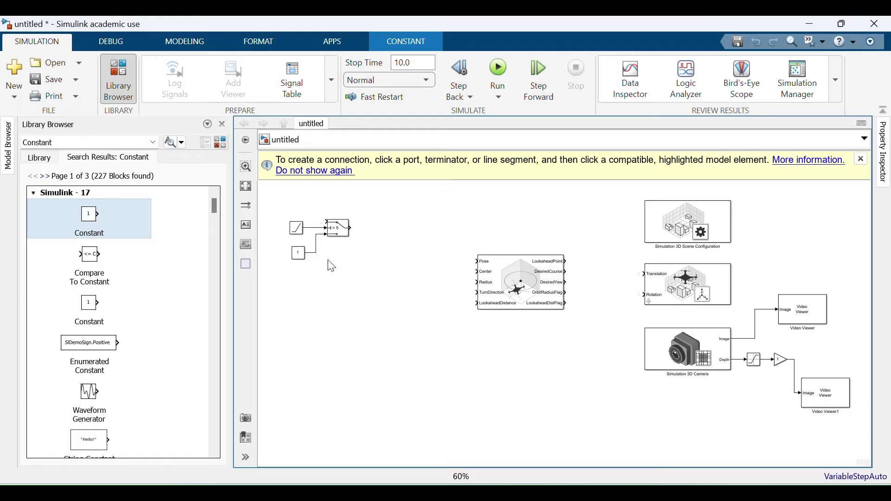
Set the Constant block's value to [0 0 0] and widen the block so the whole vector fits
double_click(297, 261)
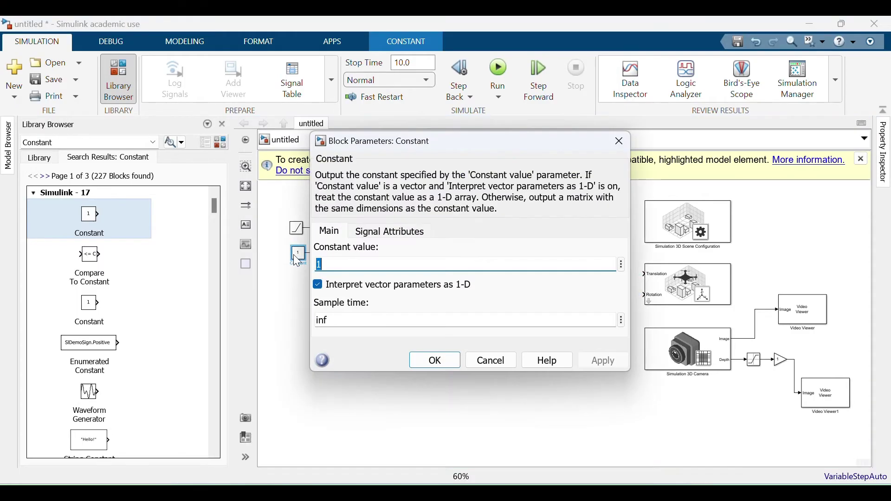
text([)
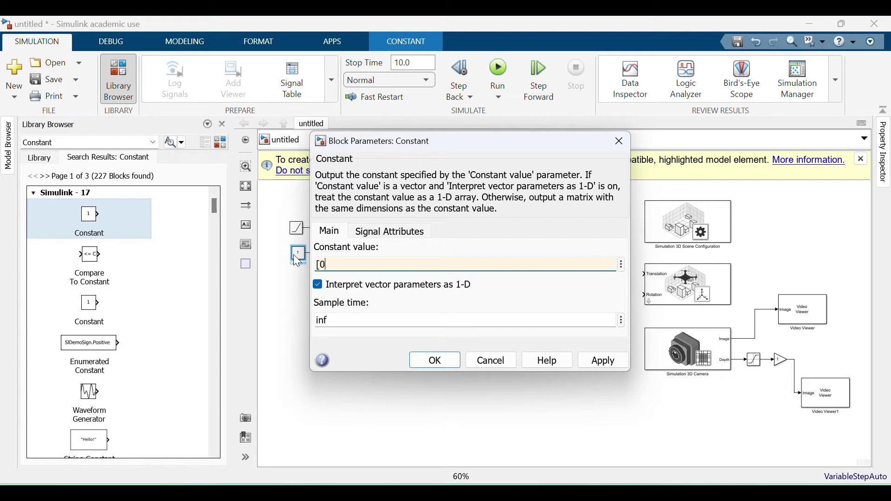
text(0 0 0])
click(605, 362)
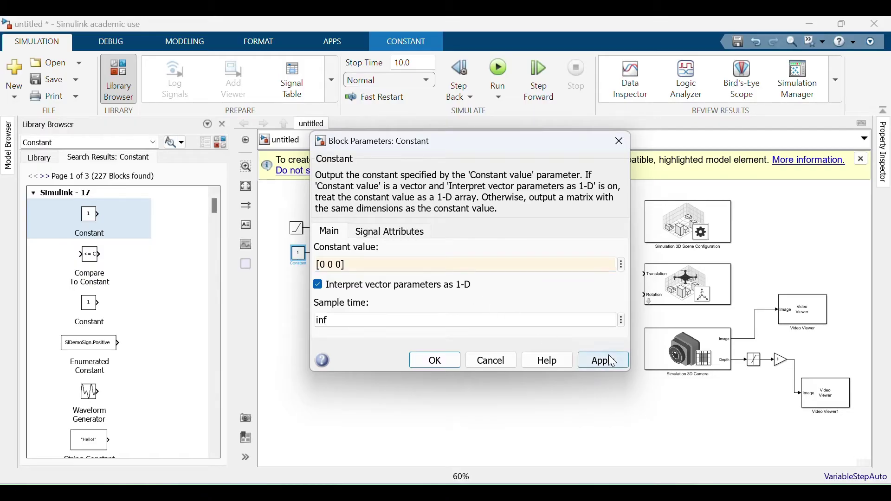
click(457, 360)
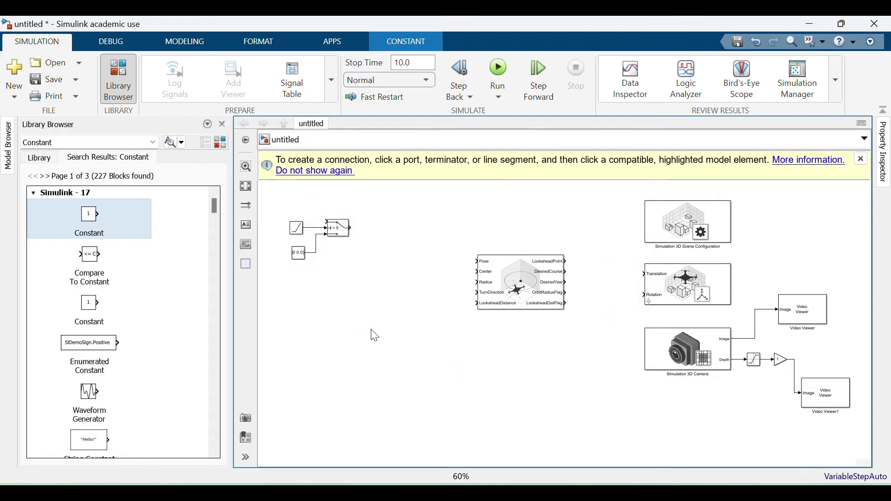
click(307, 271)
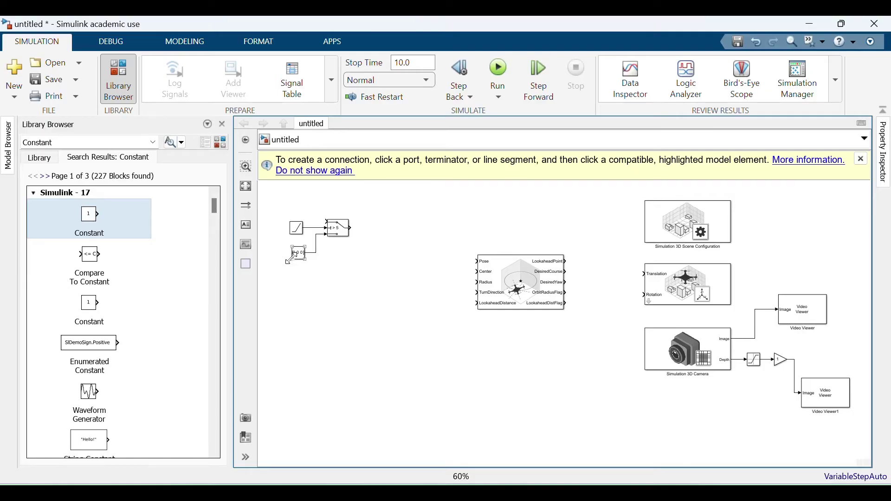
drag(292, 259, 280, 259)
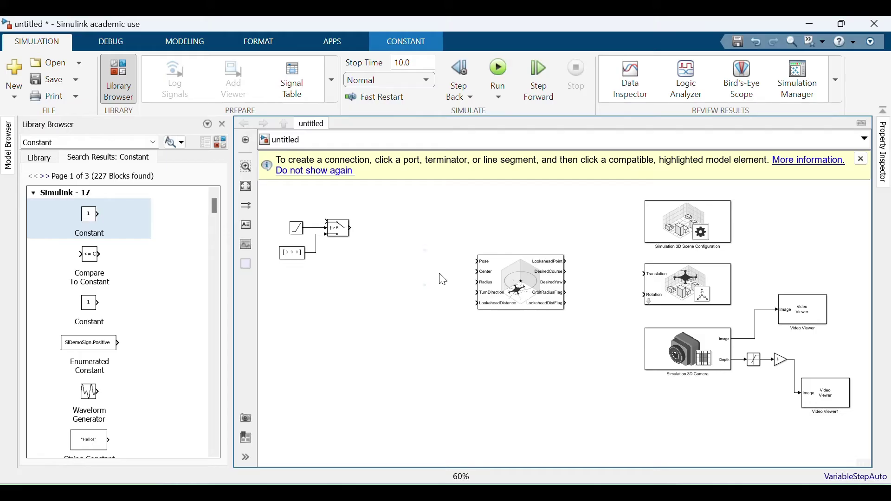
Search the block library for "vector", place a Vector Concatenate block beside the Switch, and connect the Switch output to its first input
double_click(80, 140)
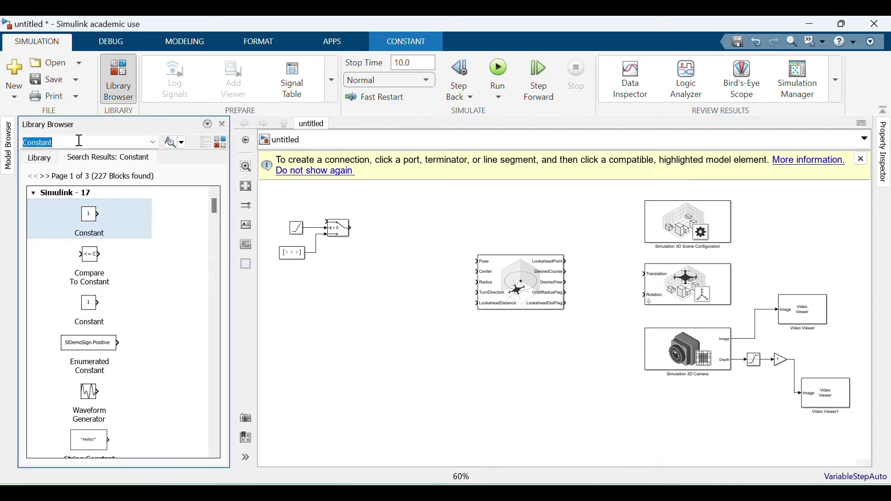
text(vector)
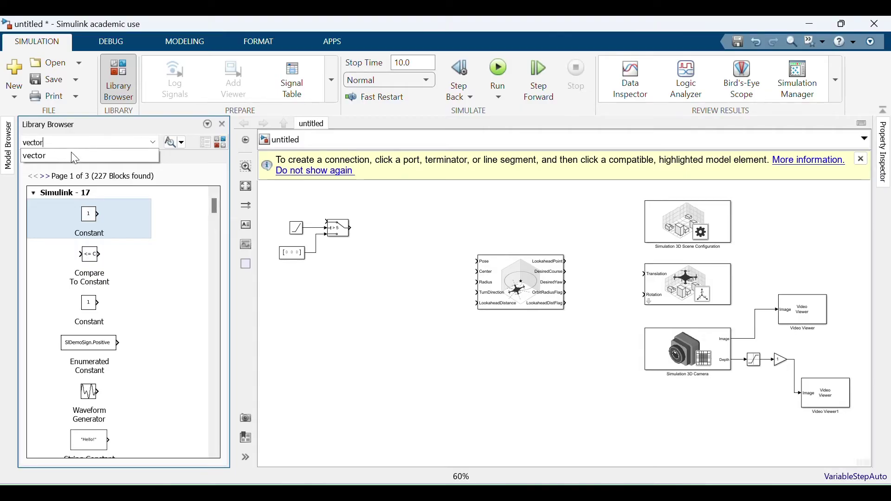
click(74, 157)
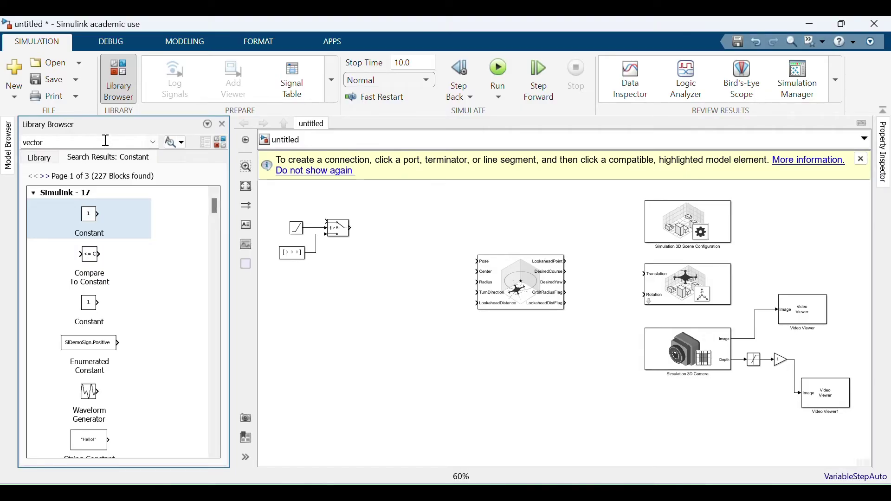
key(Return)
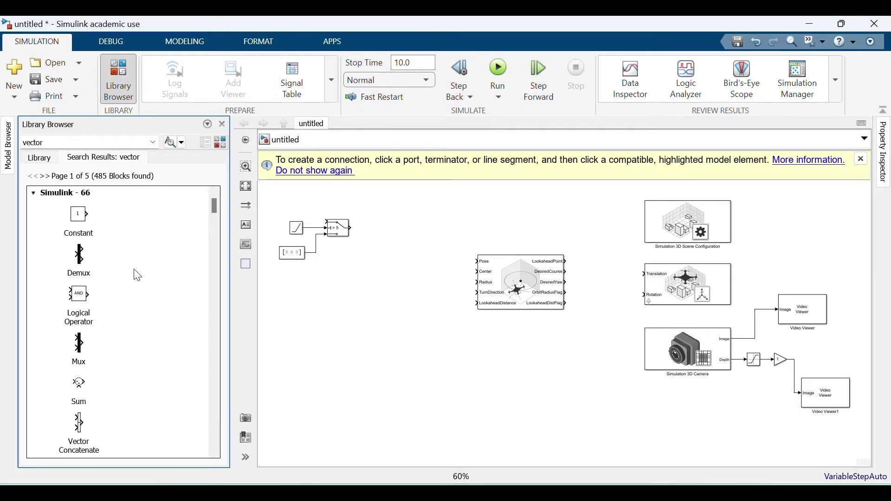
scroll(138, 276, down, 2)
drag(99, 352, 377, 238)
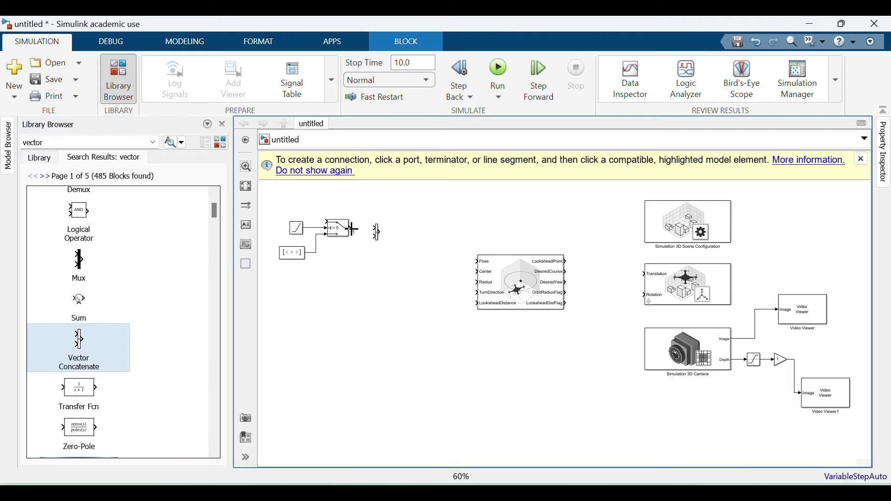
click(384, 243)
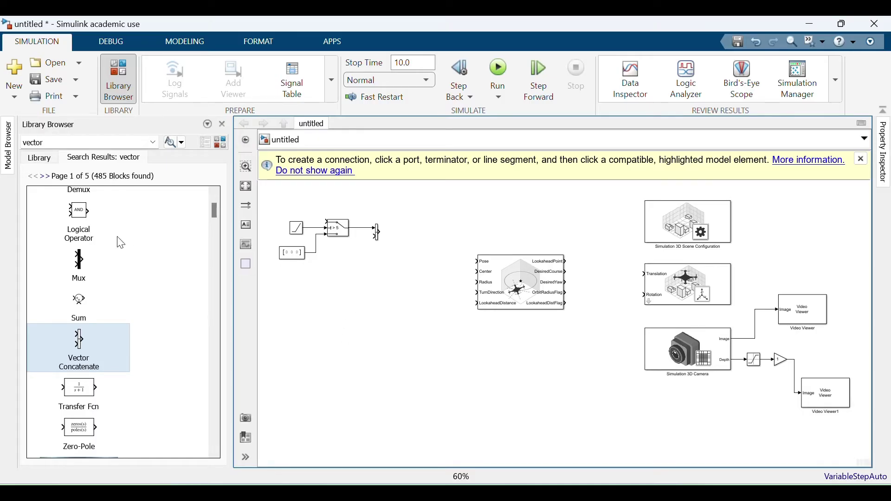
Add a Constant block below the Switch, feed it into the Vector Concatenate's second input, and connect the concatenated output to the Orbit Follower's Pose input
click(58, 144)
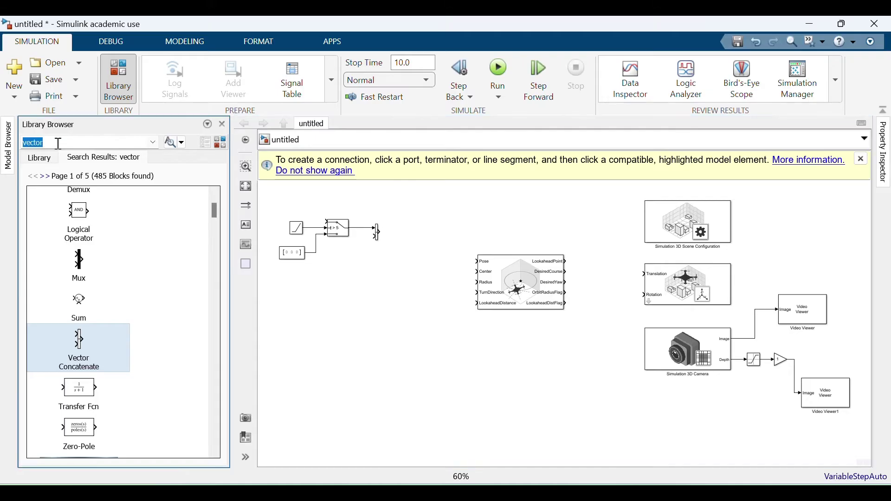
text(constant)
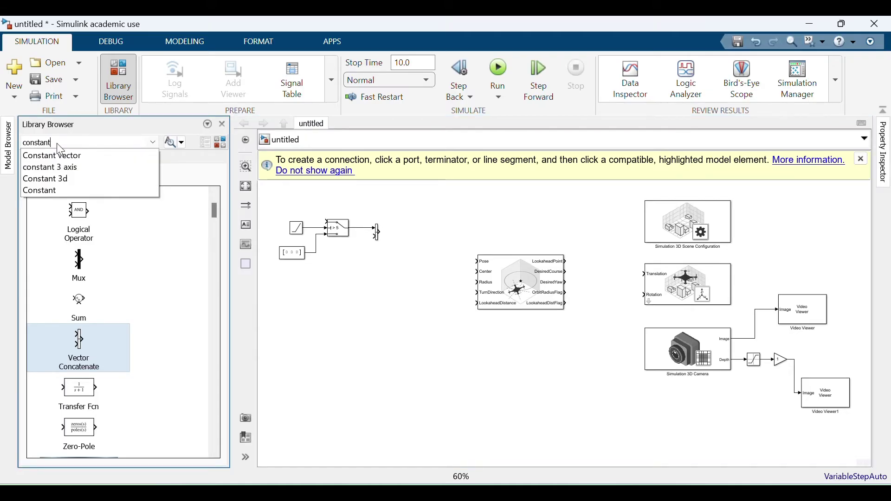
key(Return)
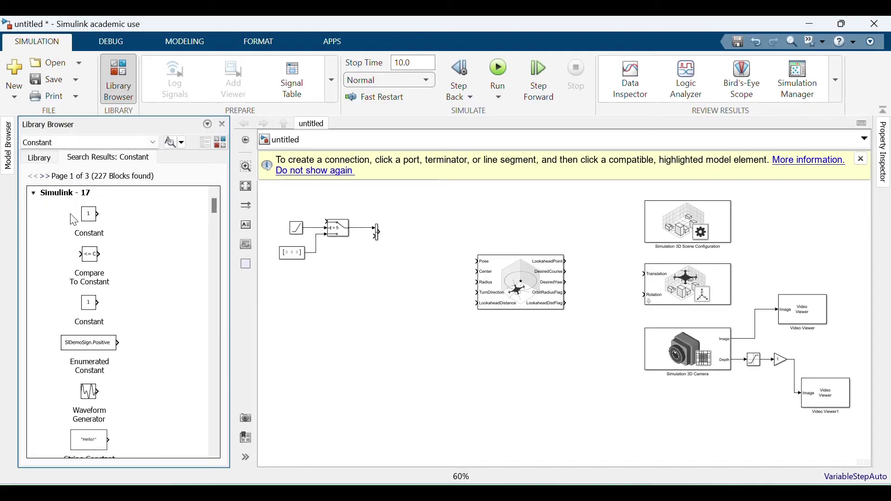
click(83, 216)
drag(84, 219, 343, 265)
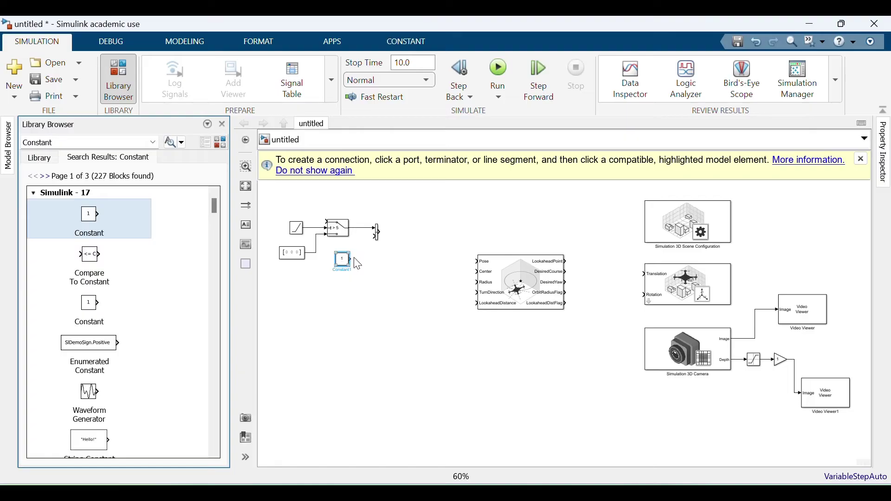
mouse_move(349, 258)
mouse_down()
mouse_move(377, 235)
mouse_move(412, 229)
mouse_move(450, 260)
mouse_move(471, 261)
mouse_up()
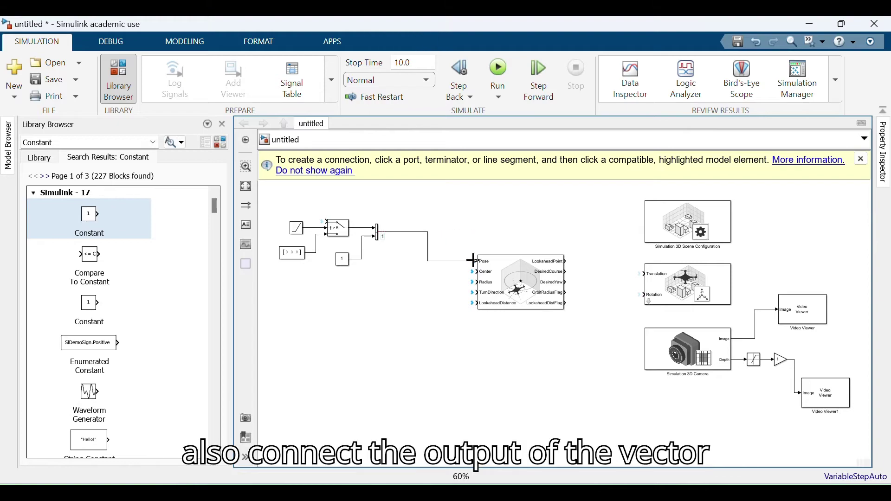
Place four more Constant blocks in a vertical column beside the Orbit Follower's input ports
drag(79, 225, 405, 283)
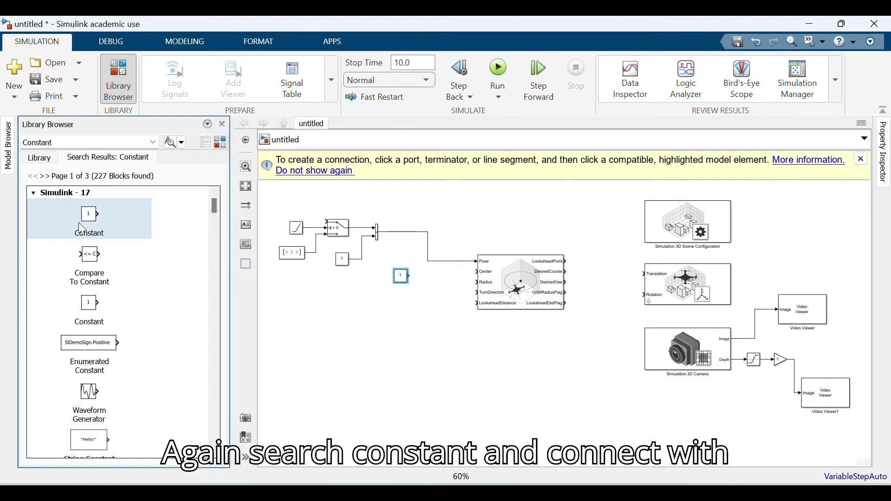
drag(79, 222, 401, 300)
drag(99, 227, 403, 320)
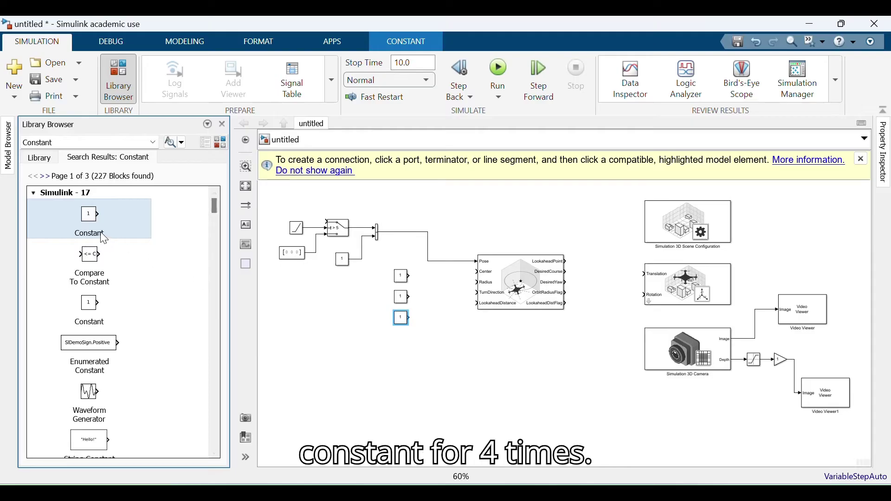
drag(86, 232, 405, 345)
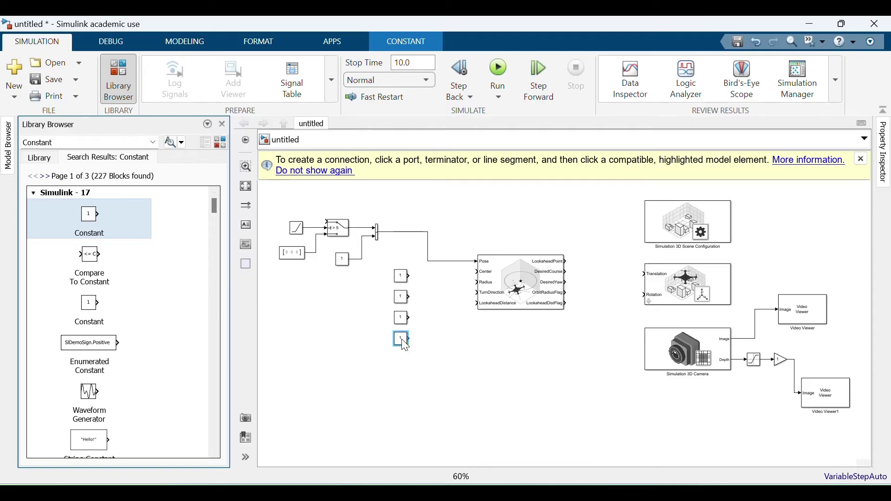
Set the column's first Constant to [1 1 1], widen the block, and connect it to the Orbit Follower's Center input
click(405, 280)
double_click(402, 277)
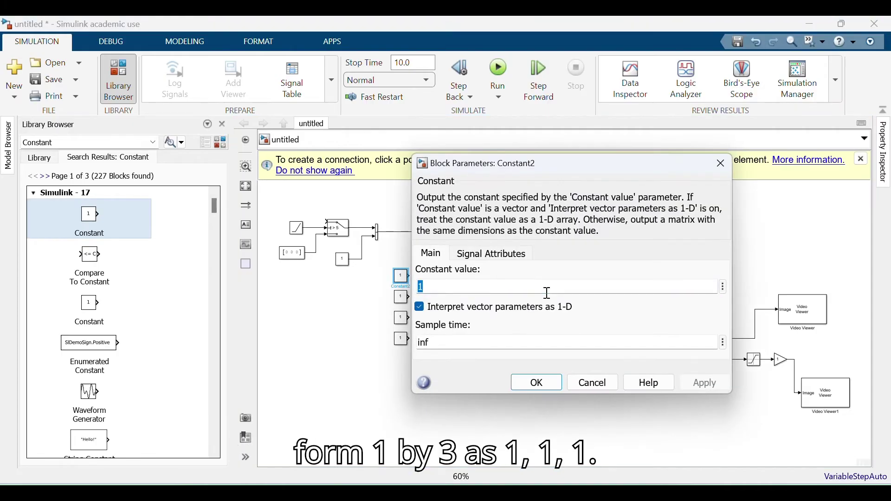
text([1 1)
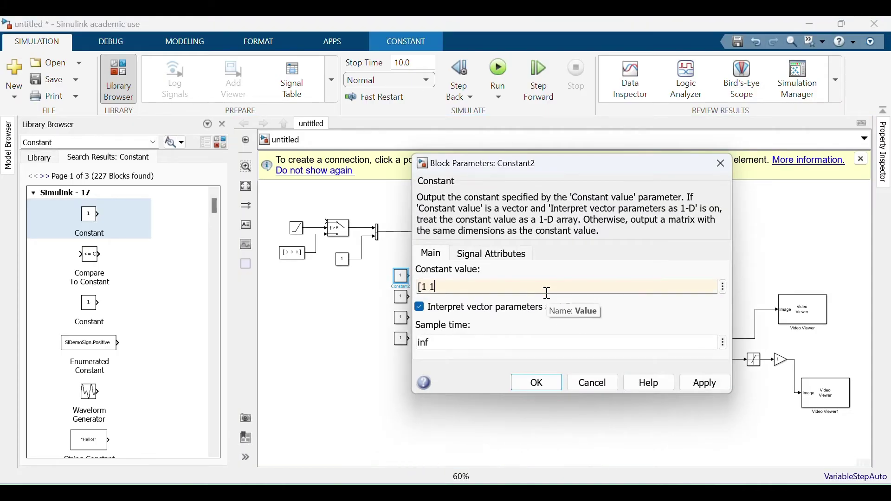
text( 1)
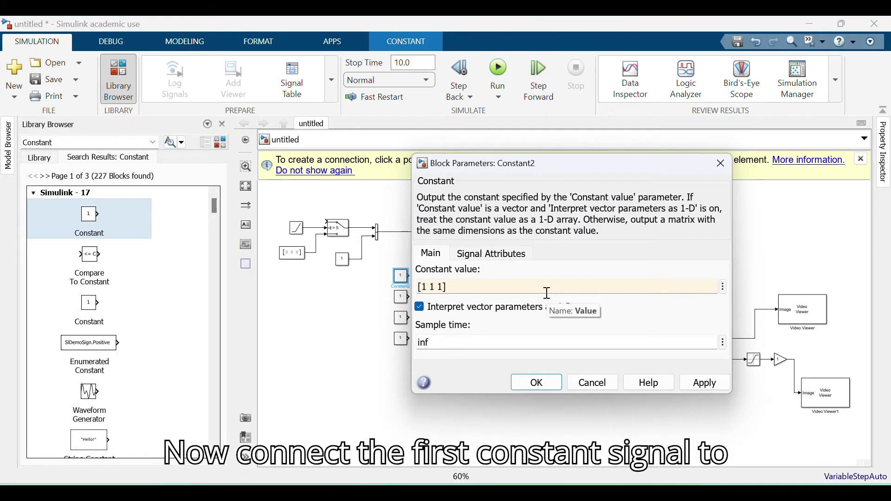
click(693, 383)
click(538, 388)
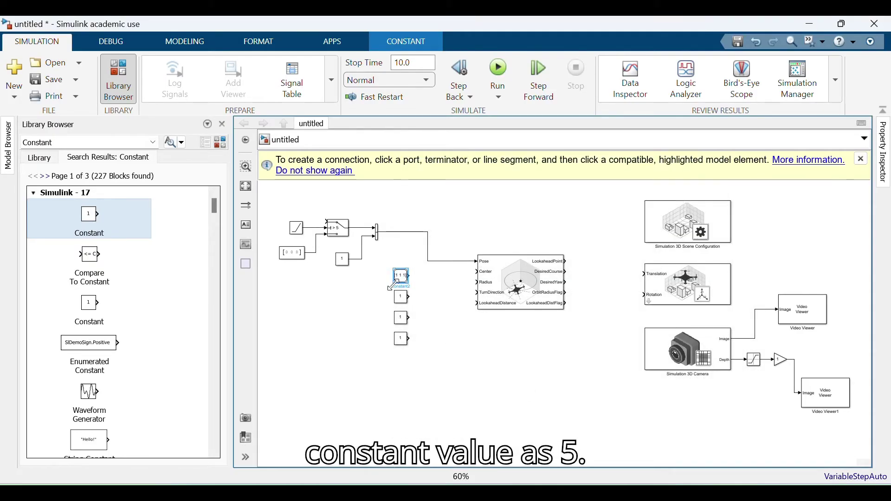
drag(392, 285, 477, 272)
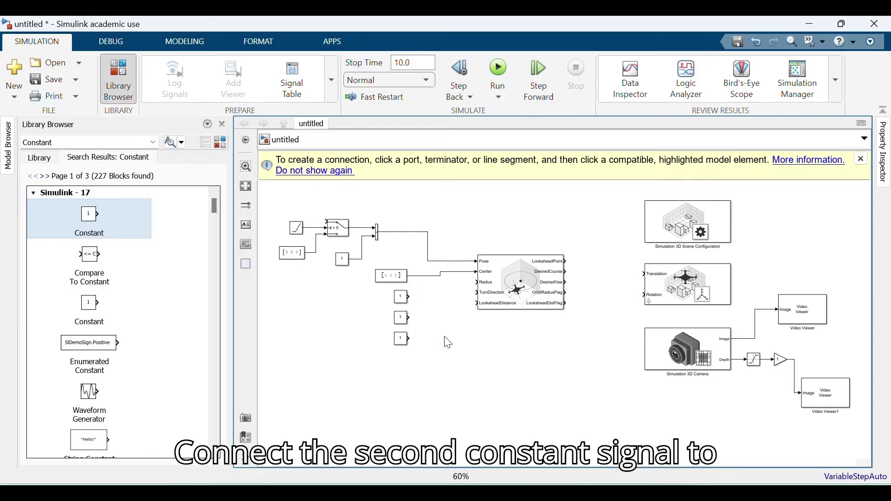
Set the column's second Constant to 5 and connect it to the Orbit Follower's Radius input
double_click(409, 303)
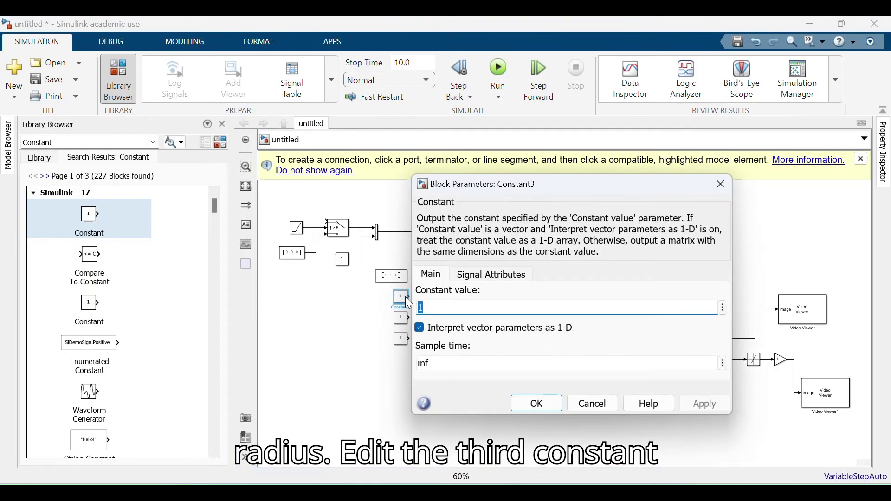
text(5)
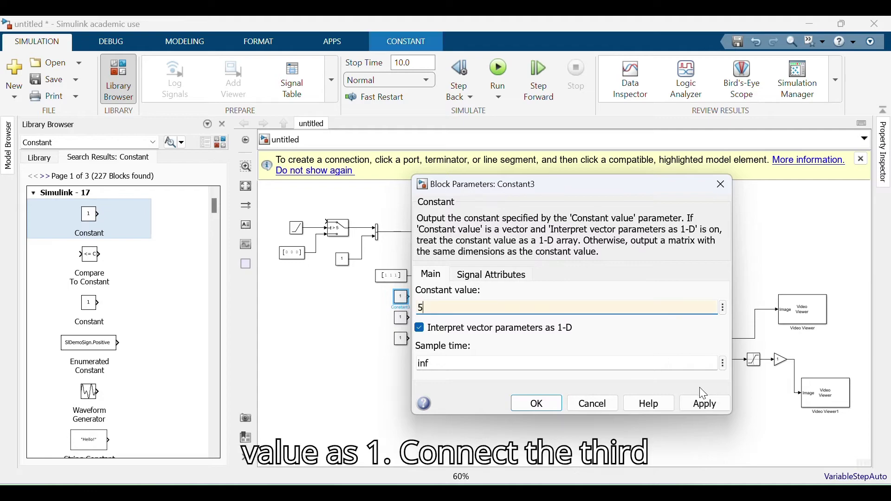
click(705, 403)
click(518, 406)
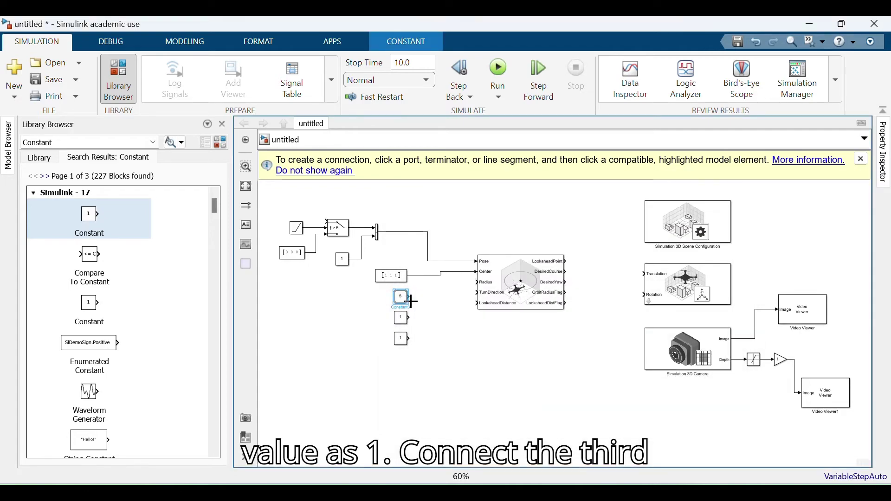
drag(428, 290, 467, 293)
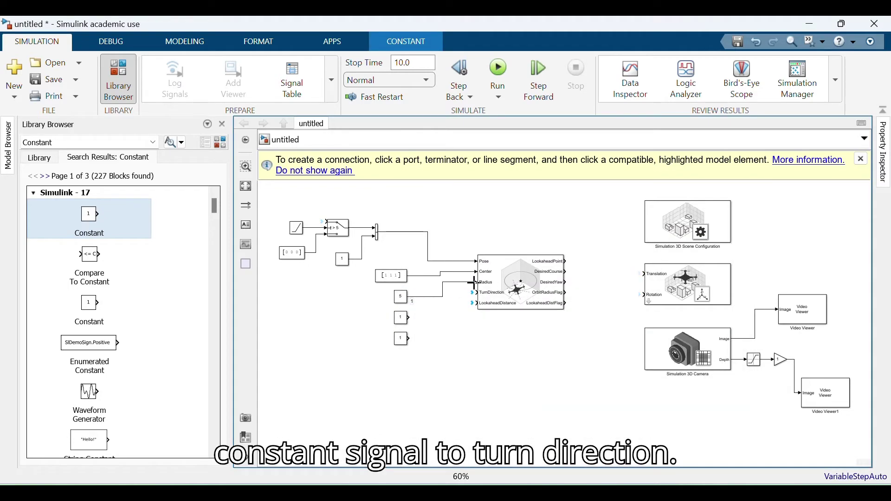
Check the constant value in the parameters of the column's third Constant block and close the dialog
click(432, 336)
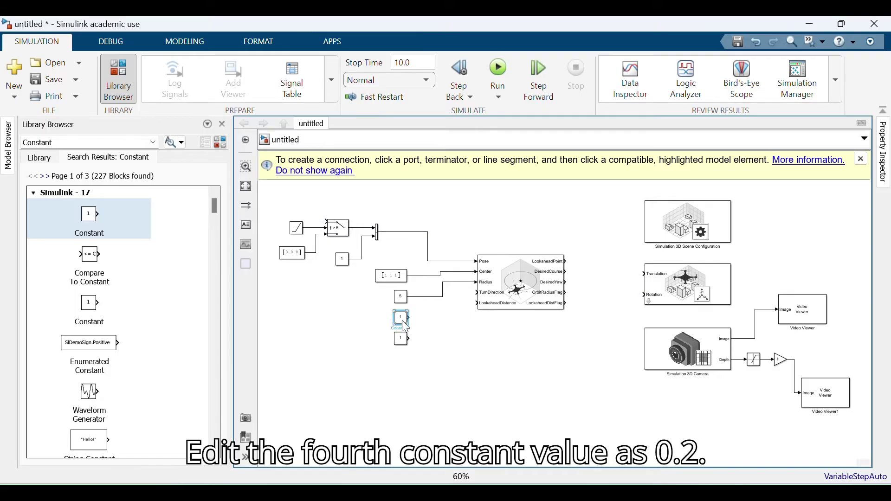
double_click(404, 323)
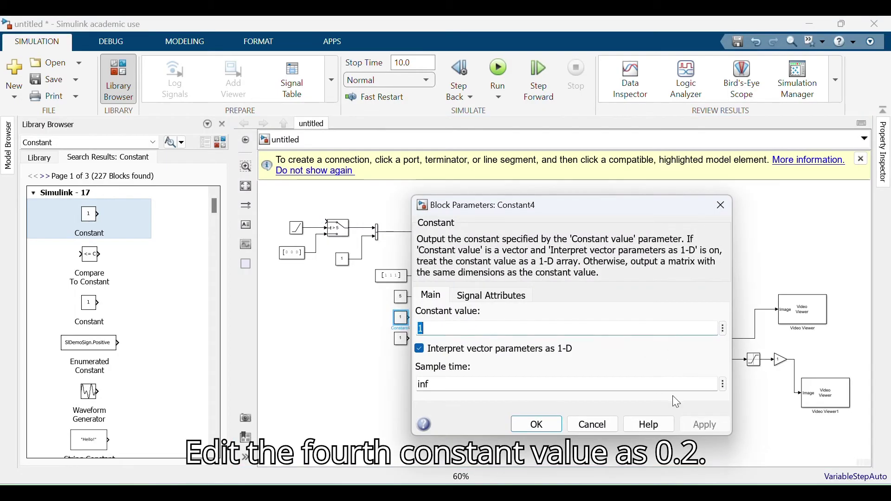
click(555, 425)
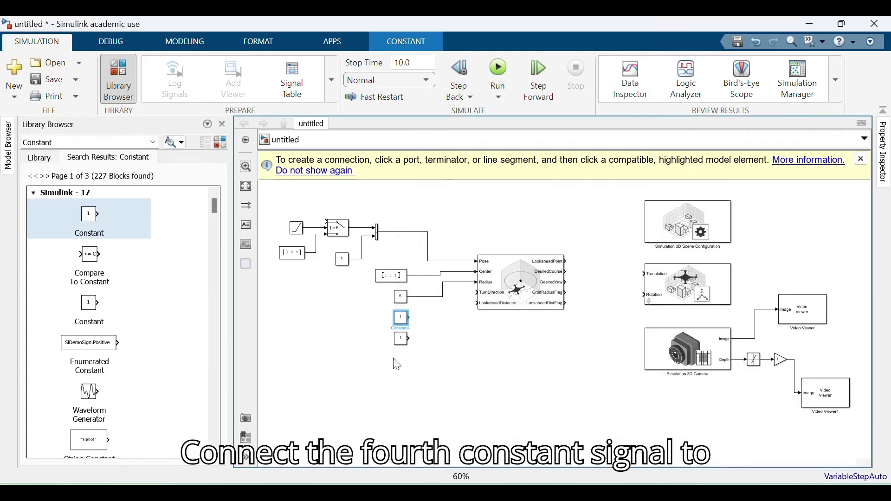
click(404, 320)
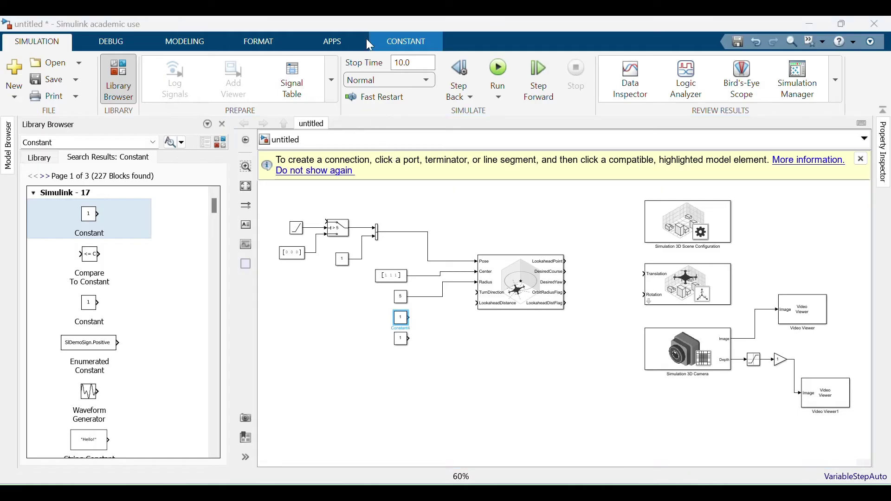
Set the value of the column's fourth Constant block to 0.2 and accept the change
double_click(402, 342)
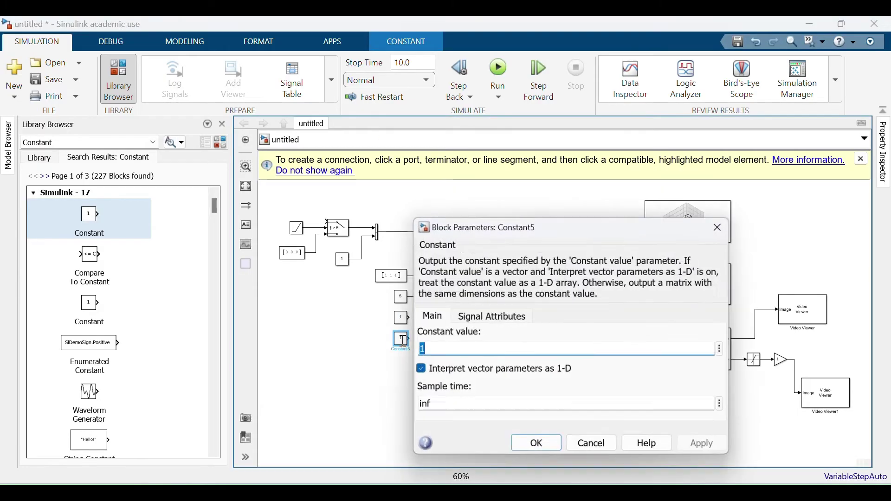
text(0.2)
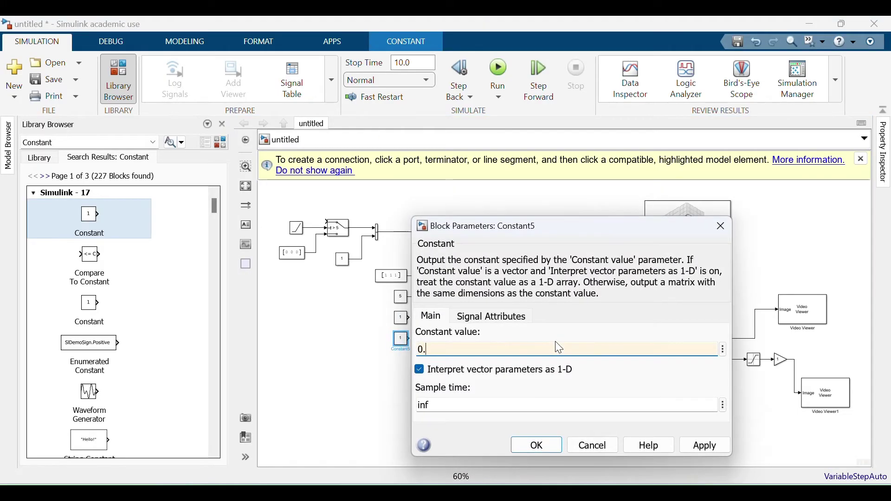
click(704, 447)
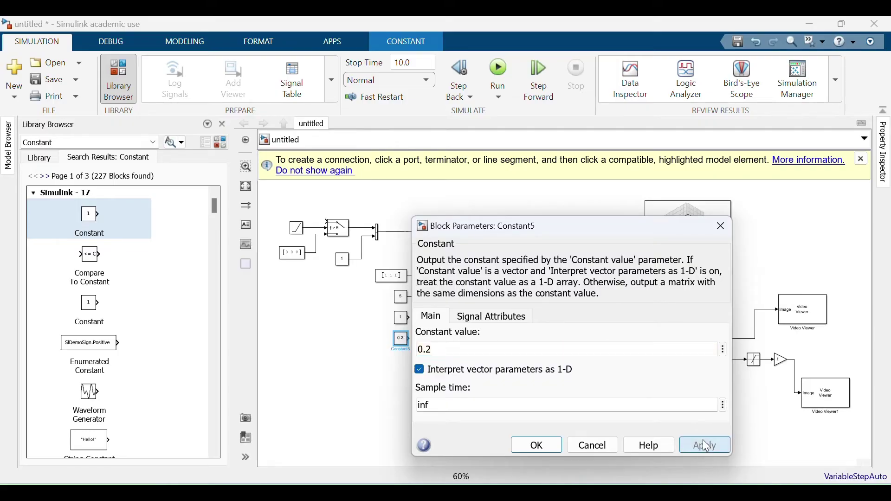
click(556, 446)
click(471, 406)
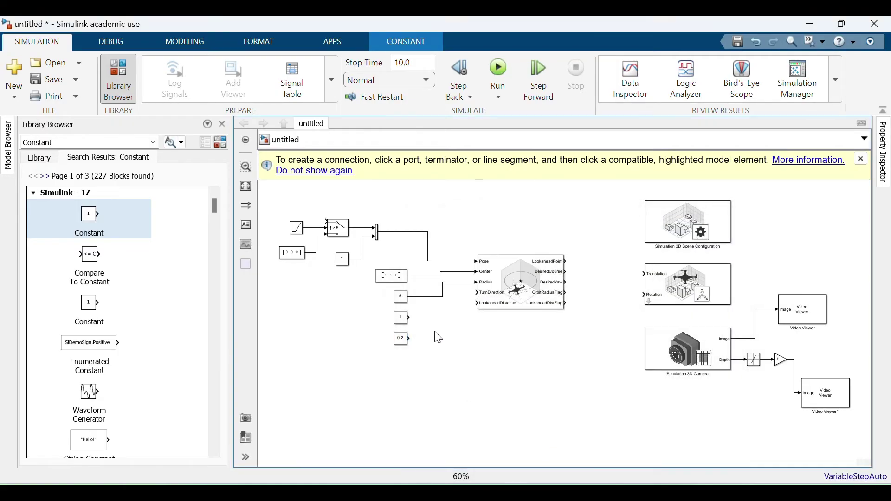
Connect the third Constant to the Orbit Follower's TurnDirection input and shift the Orbit Follower slightly to straighten the Center line
drag(421, 315, 441, 308)
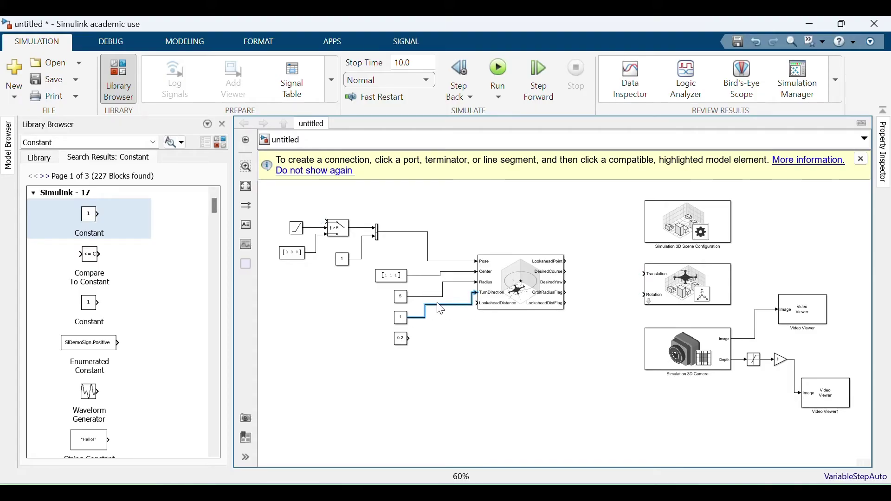
click(533, 296)
drag(530, 297, 535, 301)
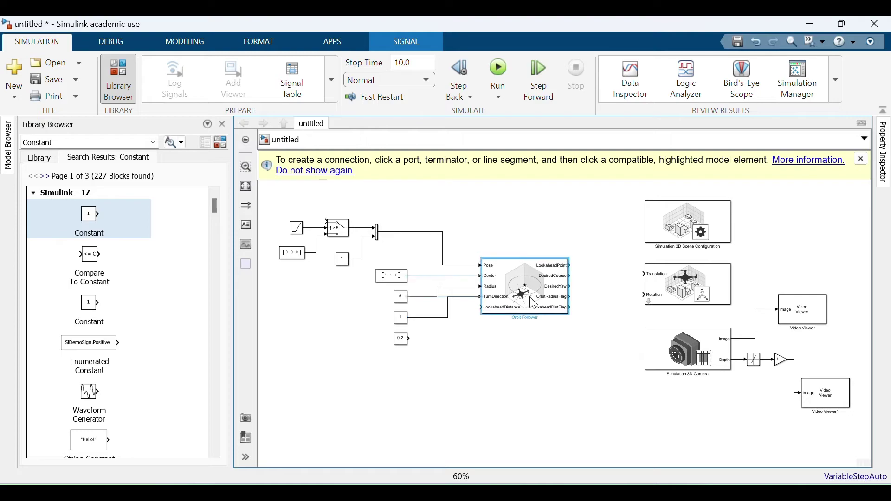
Connect the 0.2 Constant to the Orbit Follower's LookaheadDistance input and tidy the signal line's route
click(486, 357)
click(408, 339)
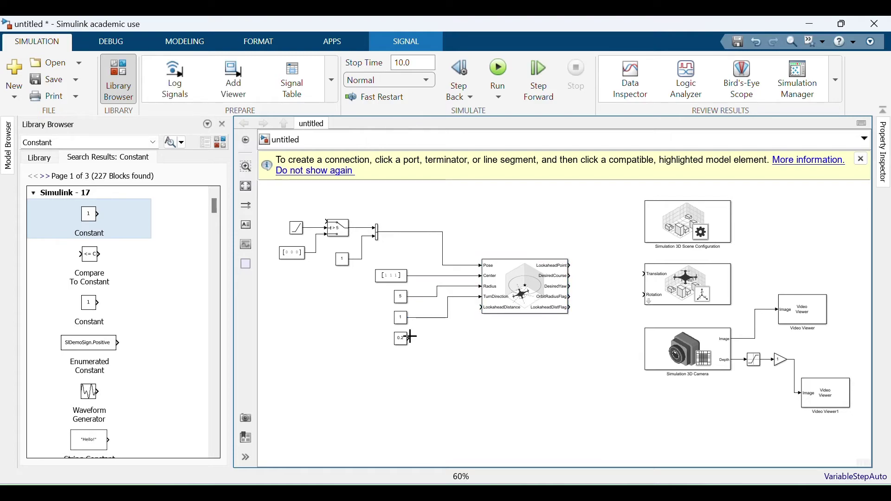
drag(409, 339, 457, 339)
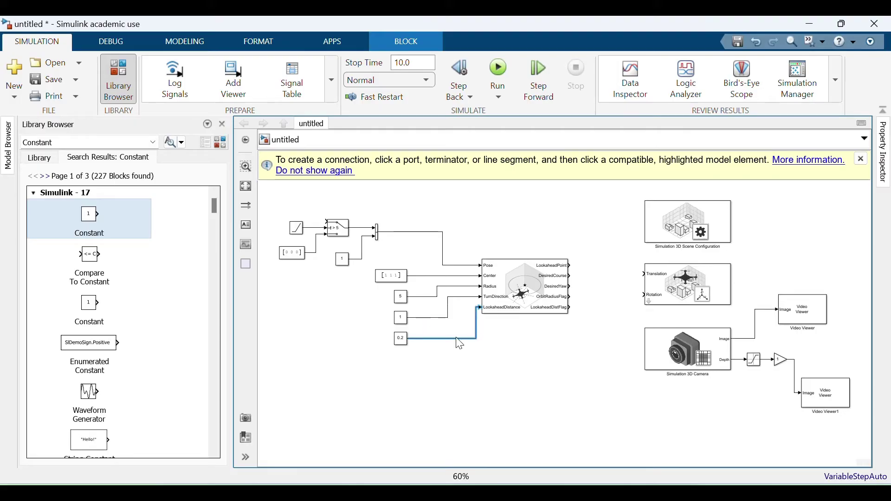
Search the block library for integrator and place an Integrator block above the gap between the Orbit Follower and the 3D vehicle block
click(500, 348)
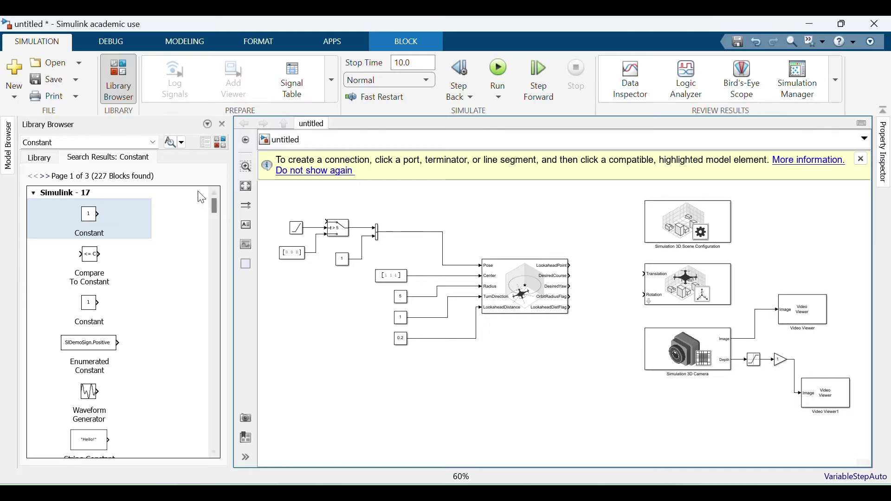
click(77, 141)
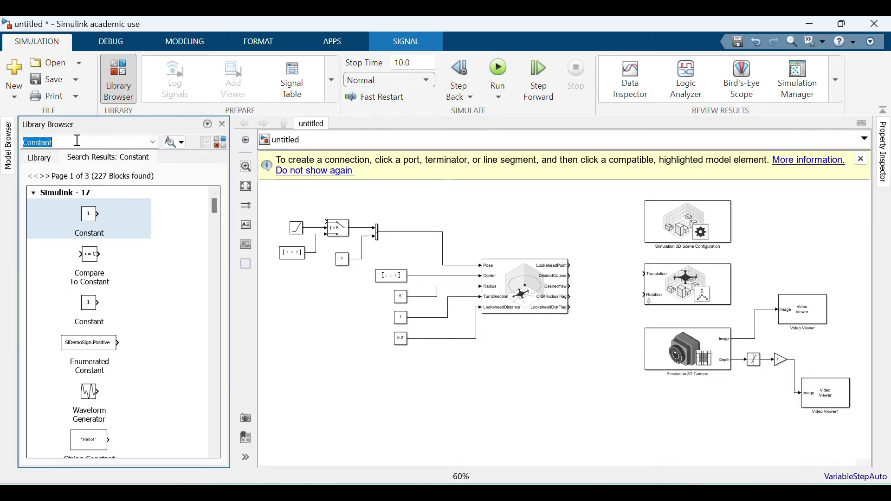
text(inte)
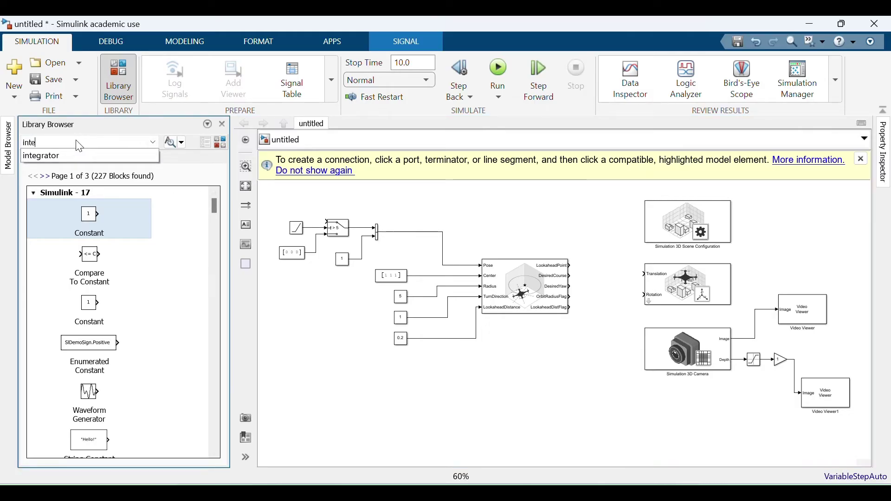
click(71, 159)
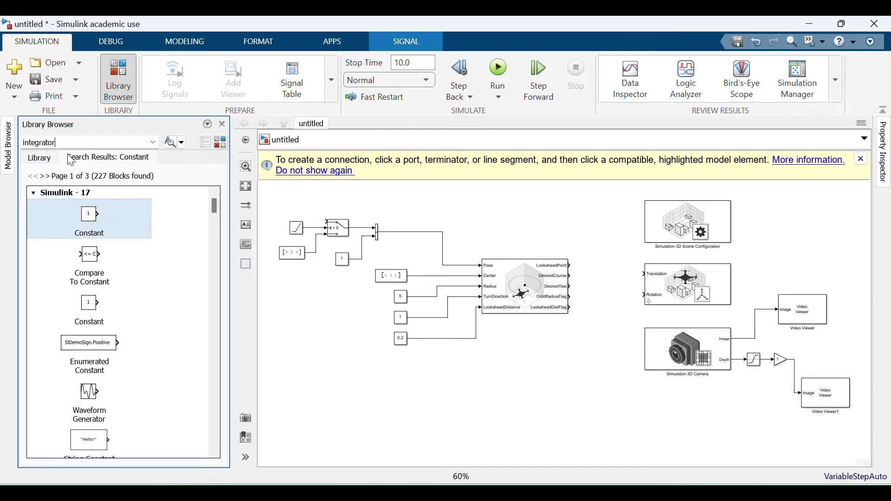
key(Return)
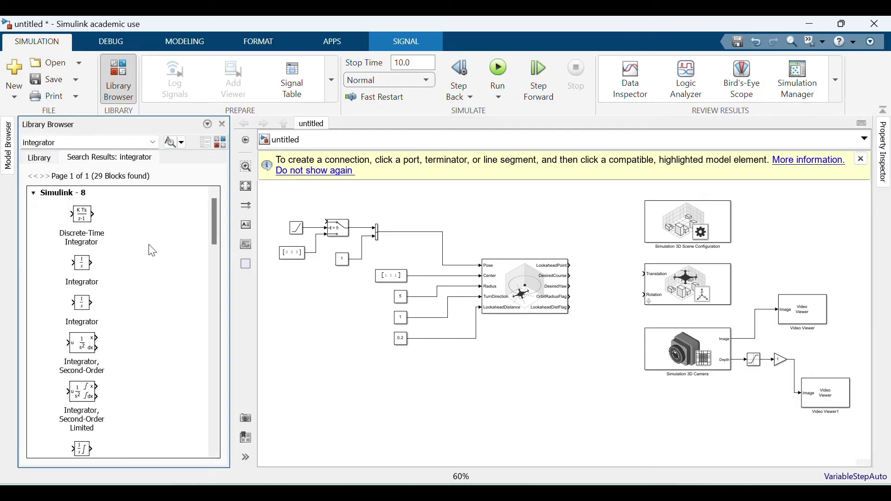
click(91, 311)
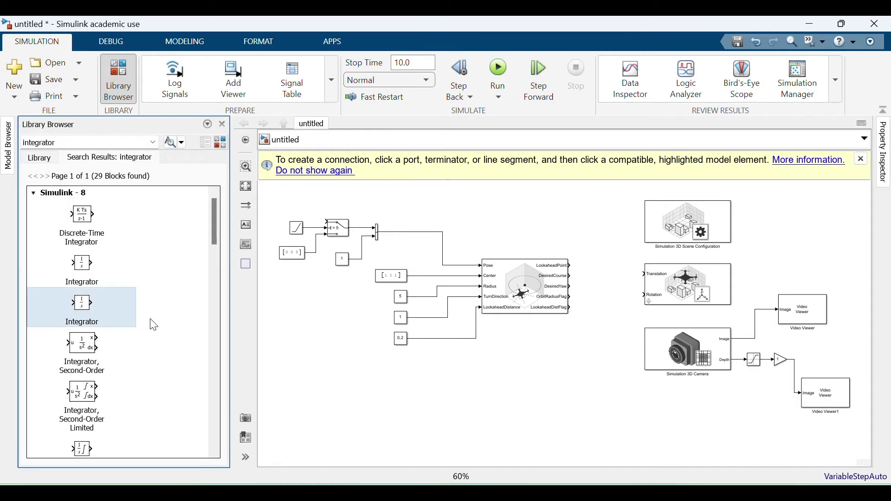
drag(93, 274, 611, 221)
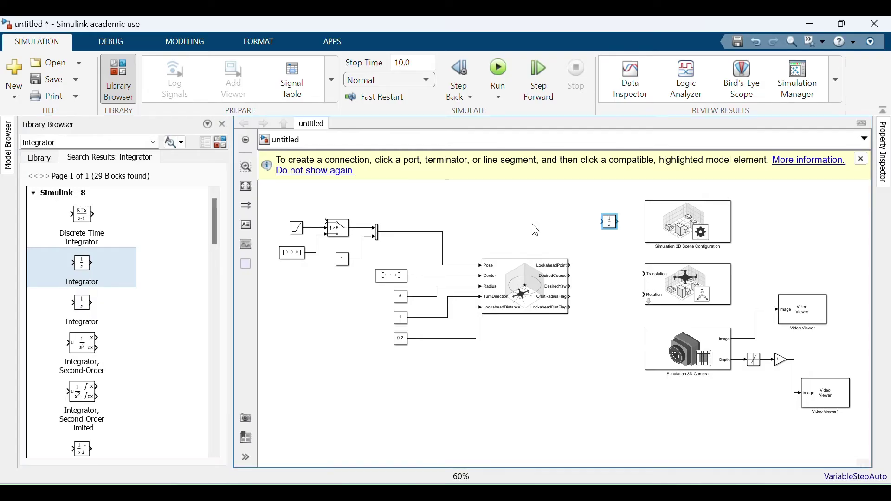
Connect the Orbit Follower's LookaheadPoint output to the vehicle's Translation input and branch it through the Integrator back to the Switch's first input
drag(576, 268, 656, 273)
click(616, 254)
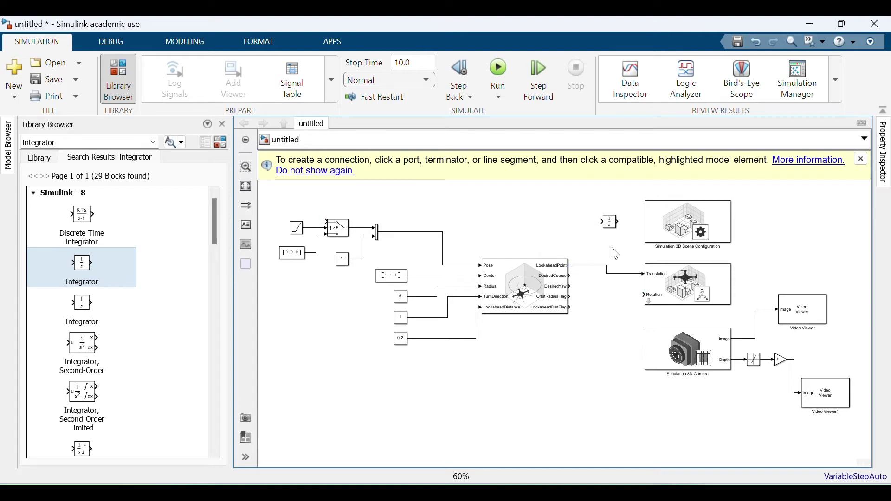
drag(601, 222, 594, 266)
mouse_move(621, 221)
mouse_down()
mouse_move(624, 208)
mouse_move(342, 203)
mouse_move(325, 223)
mouse_up()
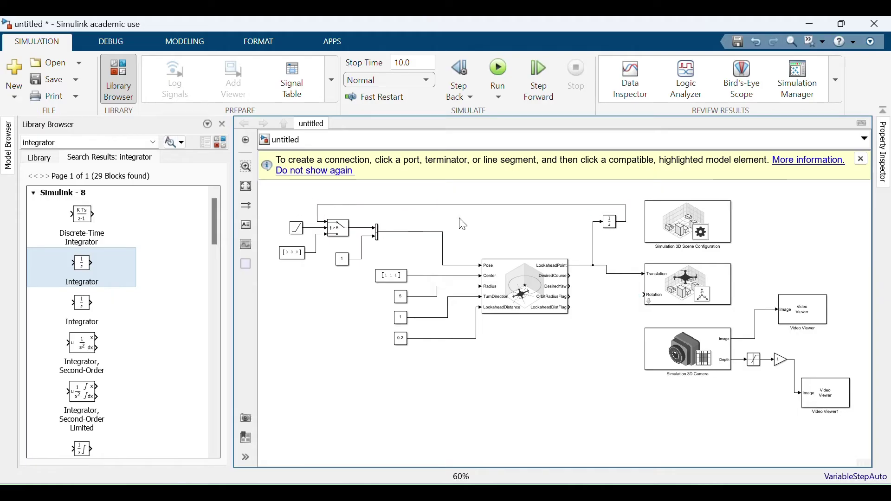
Search the block library for display and place two Display blocks, one above the Orbit Follower and one below its outputs
double_click(79, 141)
text(display)
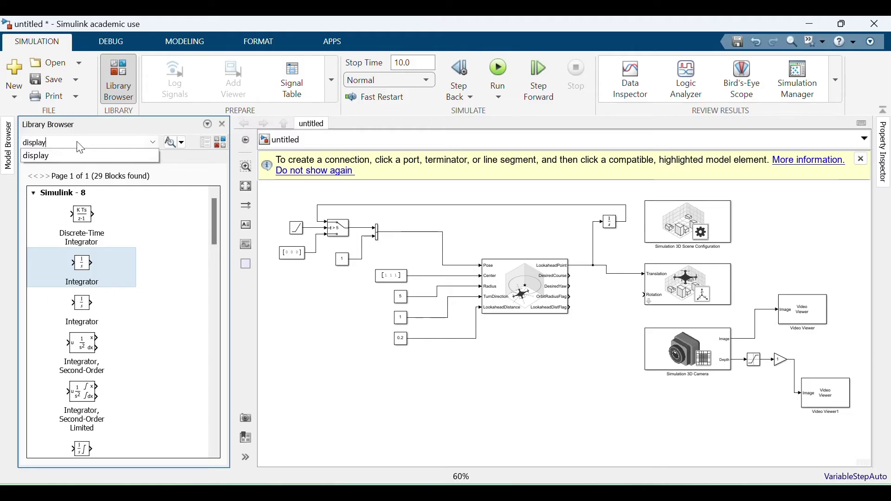
key(Return)
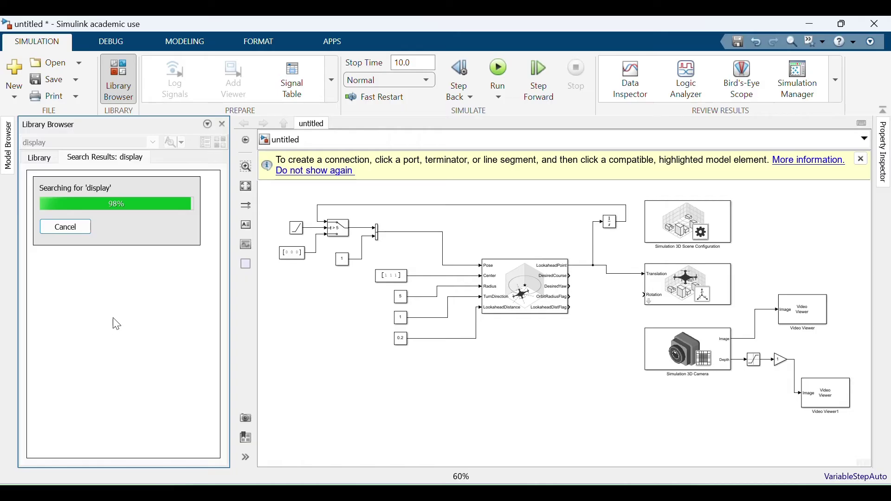
scroll(117, 325, down, 5)
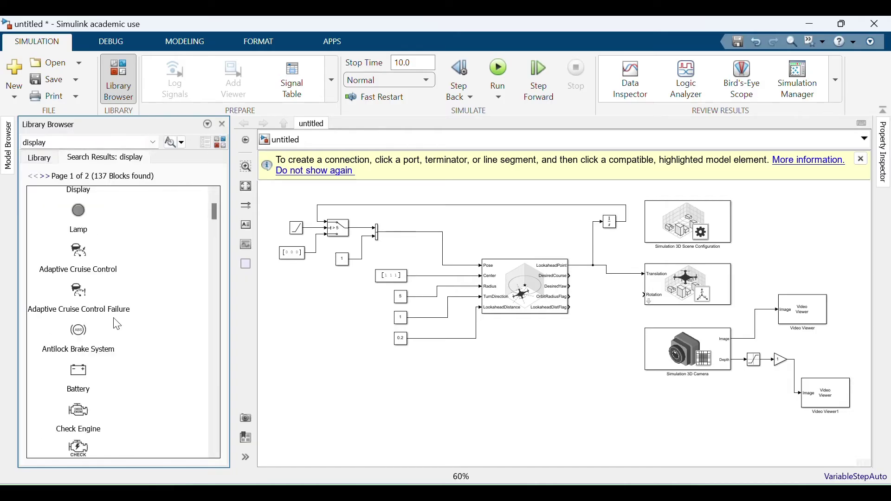
scroll(116, 324, down, 10)
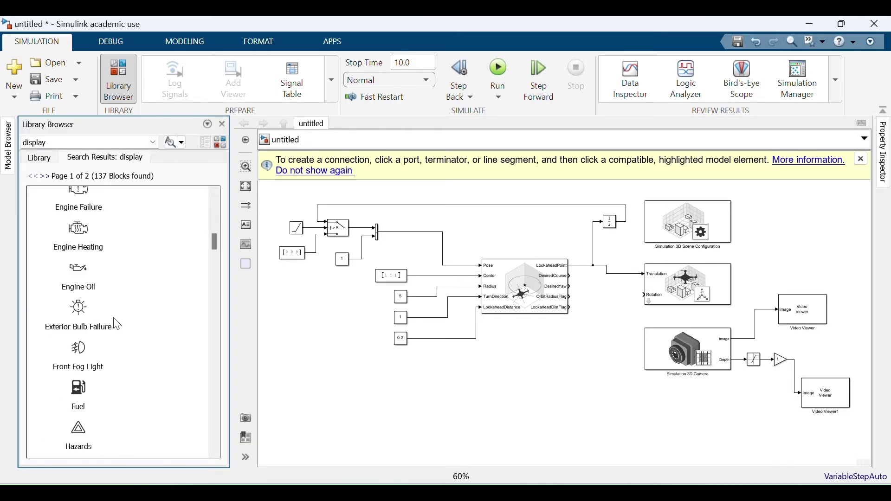
scroll(116, 325, down, 10)
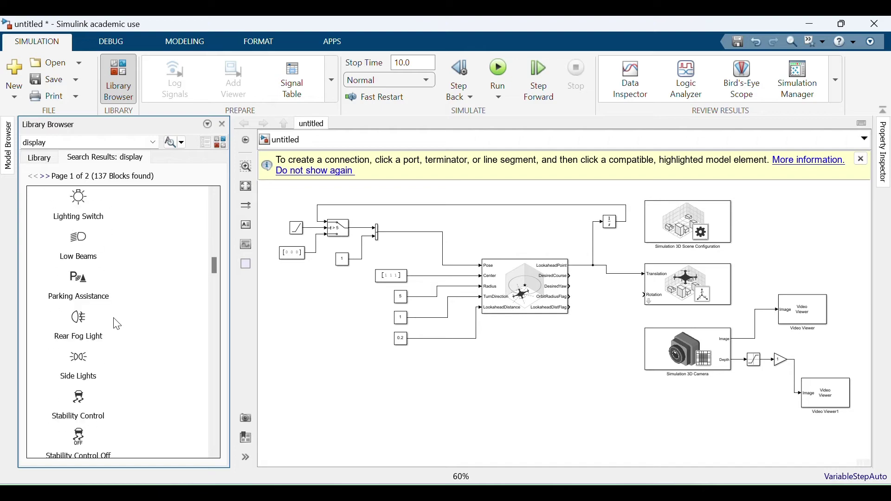
scroll(116, 325, down, 10)
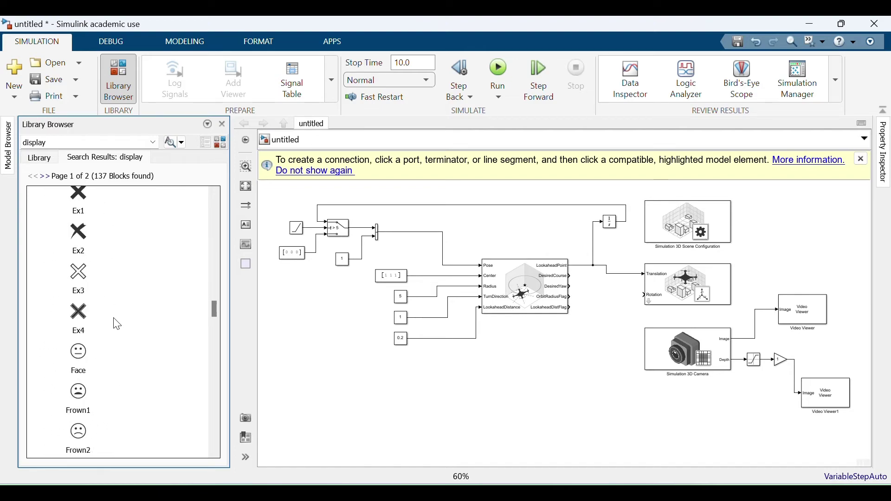
scroll(116, 325, down, 10)
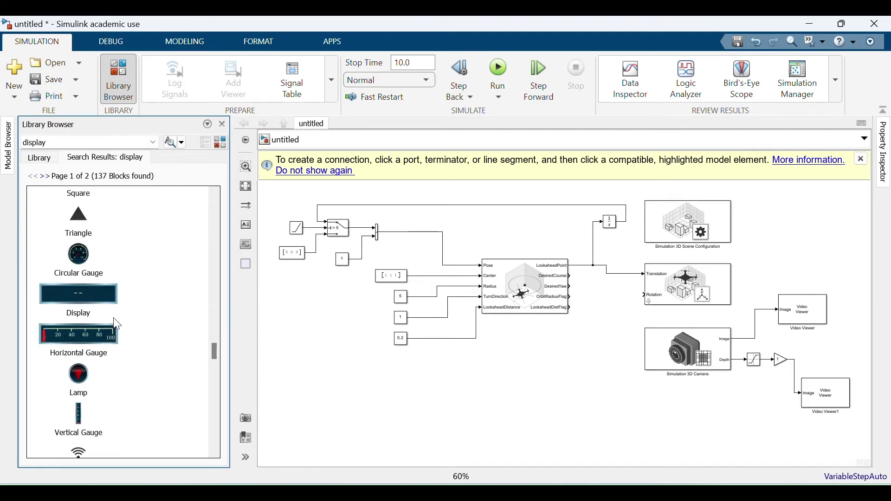
scroll(116, 325, down, 10)
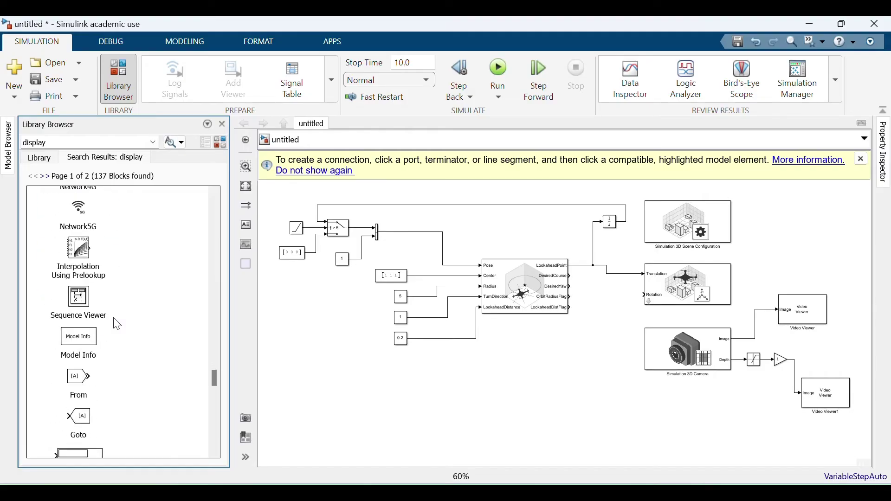
drag(90, 350, 551, 237)
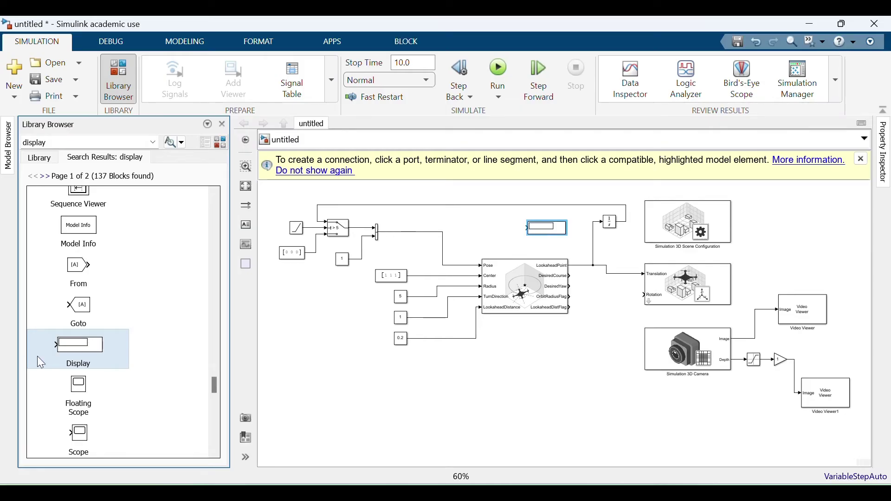
drag(70, 351, 612, 359)
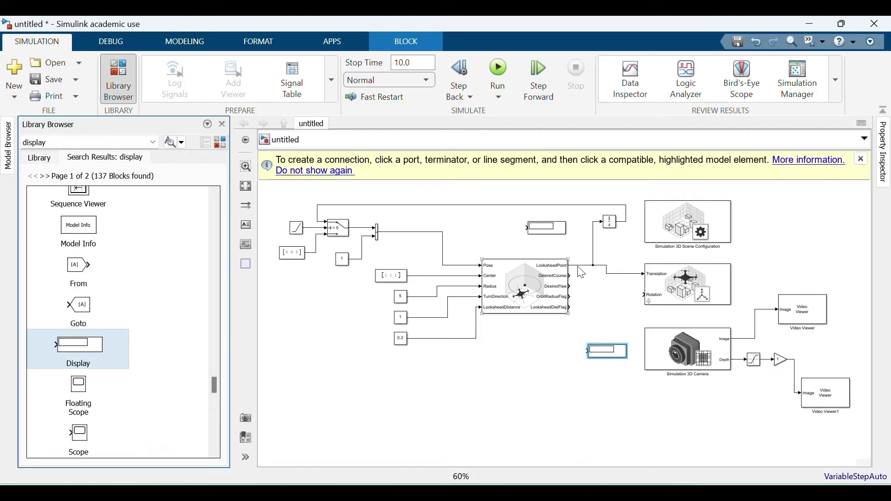
Set the upper Display block's decimation to 3 and connect its input to the LookaheadPoint signal line
double_click(546, 227)
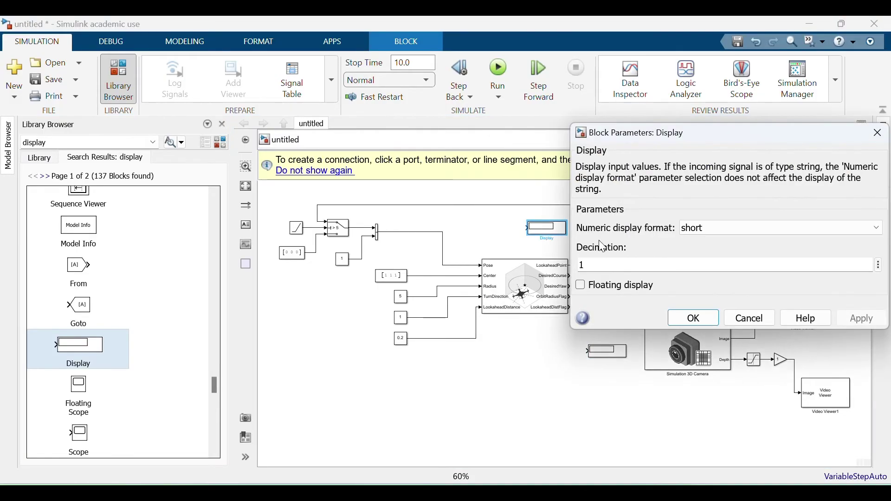
double_click(656, 269)
text(3)
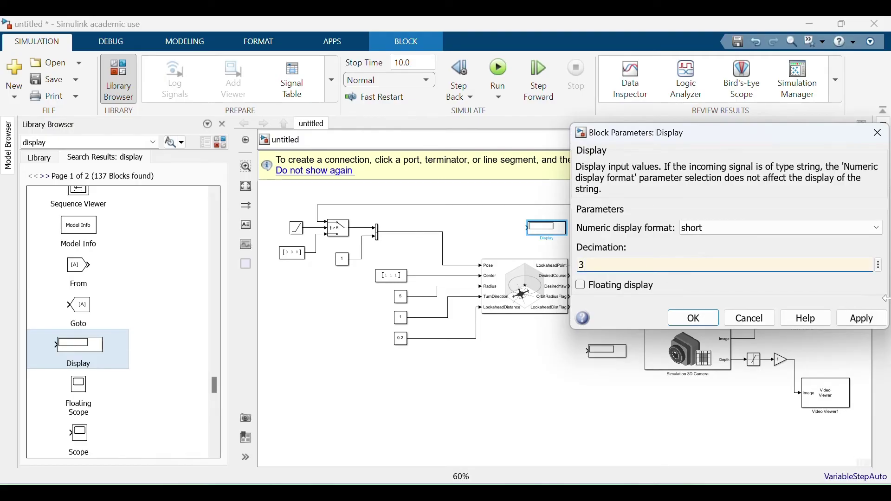
click(859, 324)
click(672, 319)
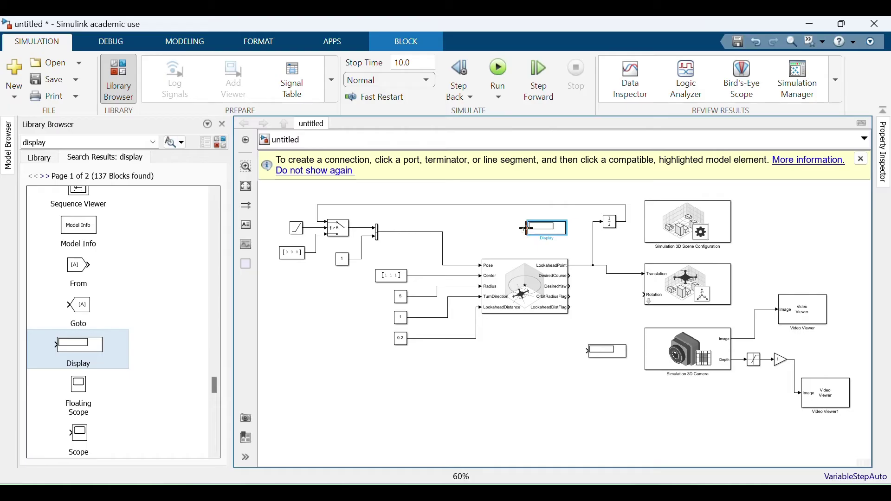
drag(525, 228, 594, 244)
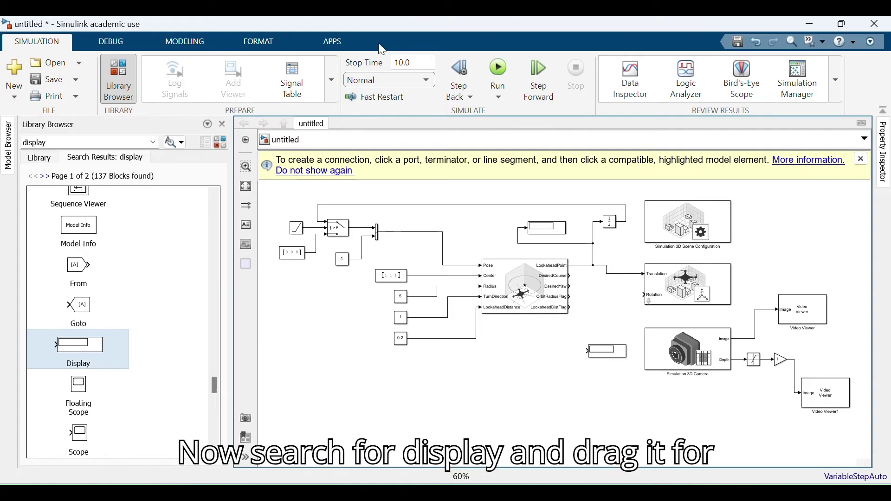
drag(570, 296, 579, 313)
click(579, 289)
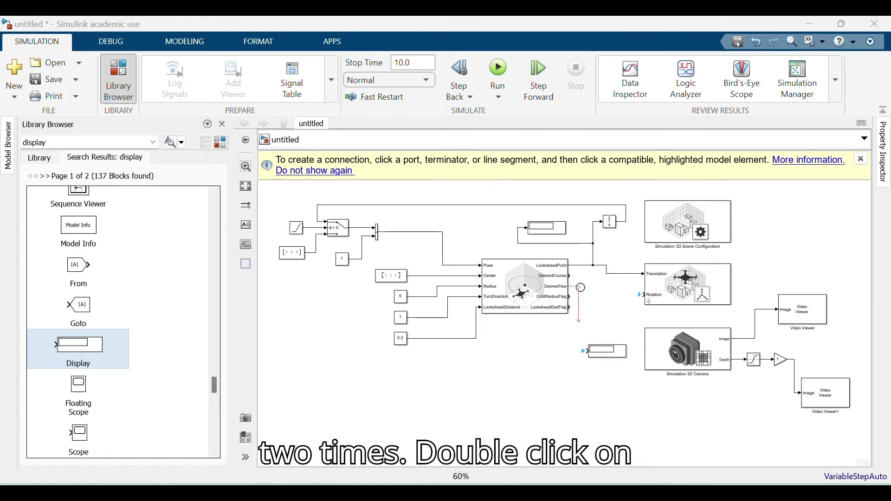
key(Delete)
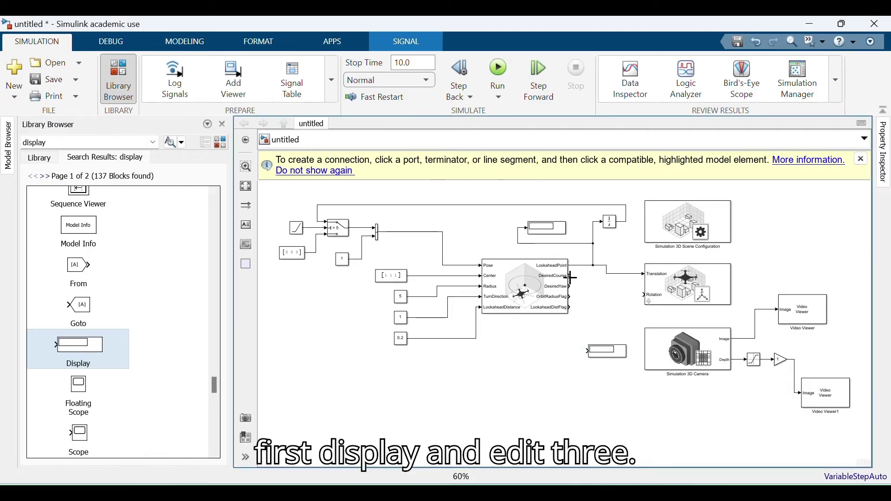
Connect the Orbit Follower's DesiredYaw output to the lower Display block's input
drag(571, 286, 585, 350)
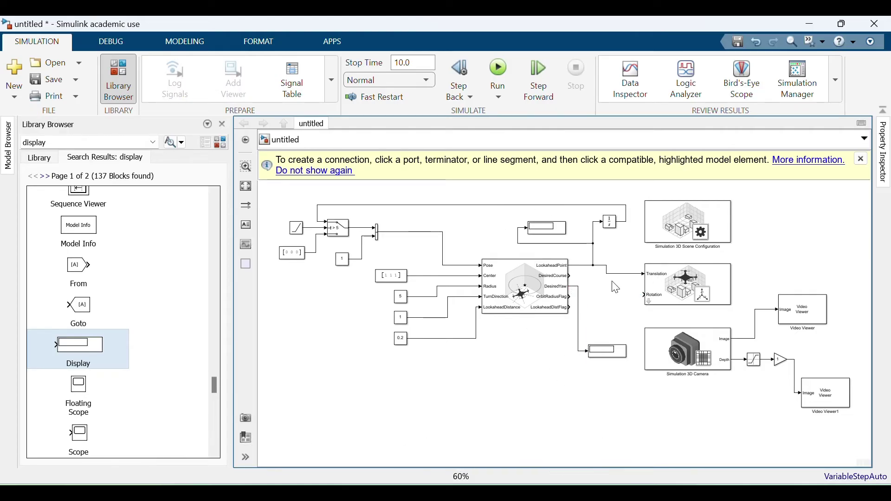
click(550, 232)
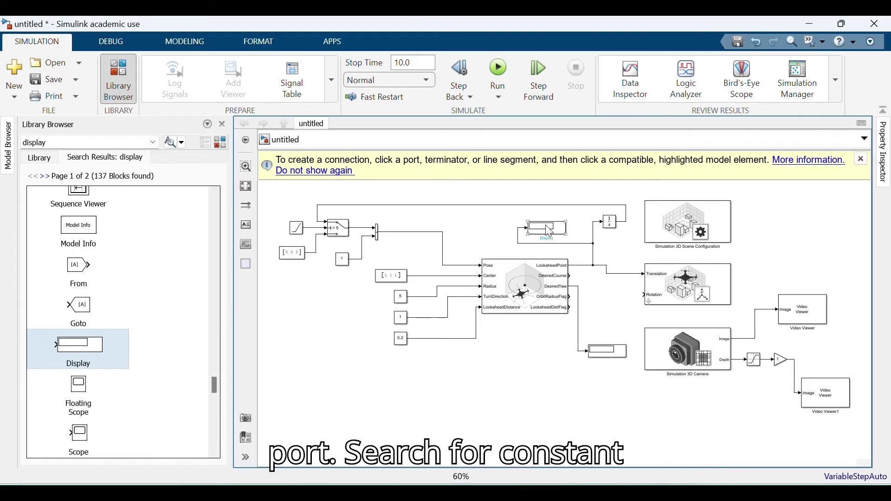
click(622, 314)
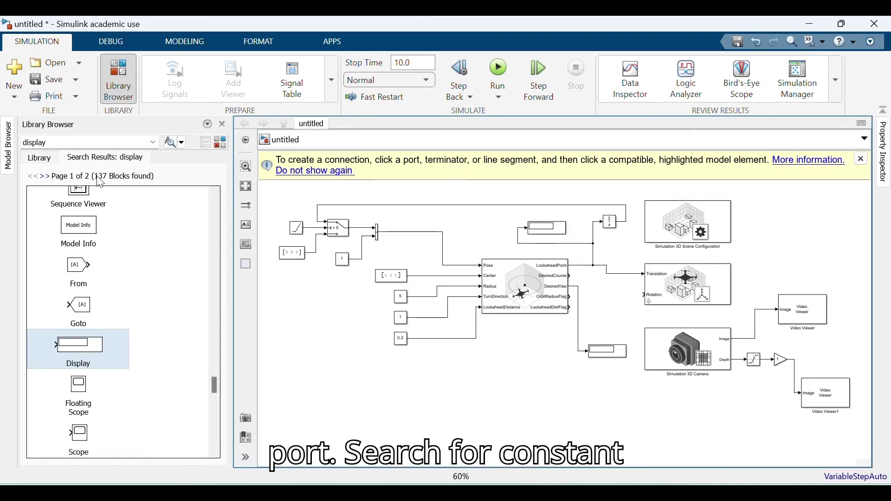
Search the block library for constant and place a Constant block beside the 3D vehicle's Rotation input
click(82, 144)
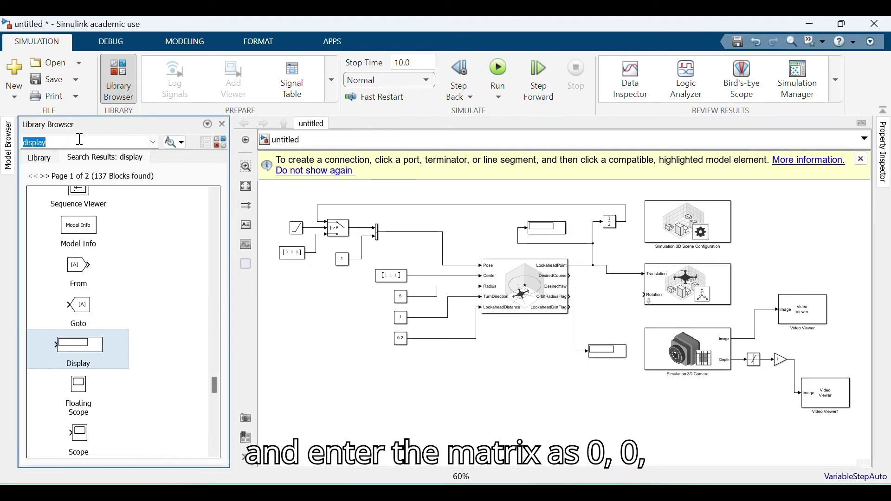
text(constant)
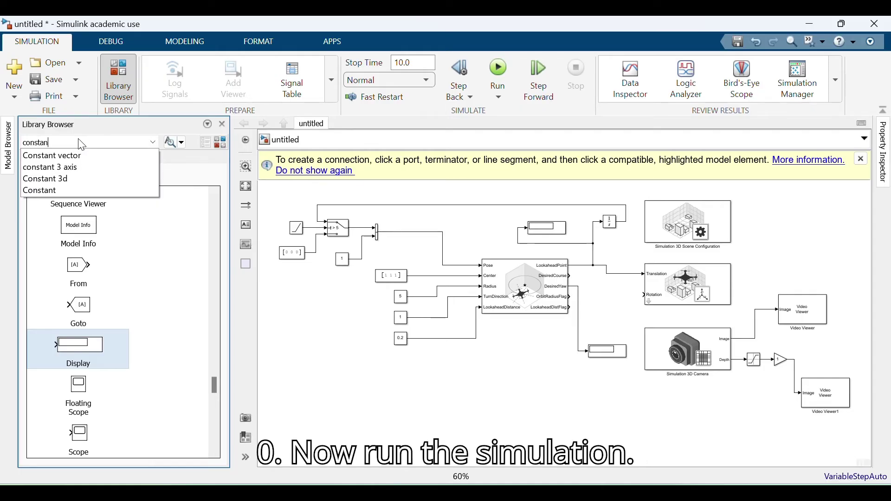
key(Return)
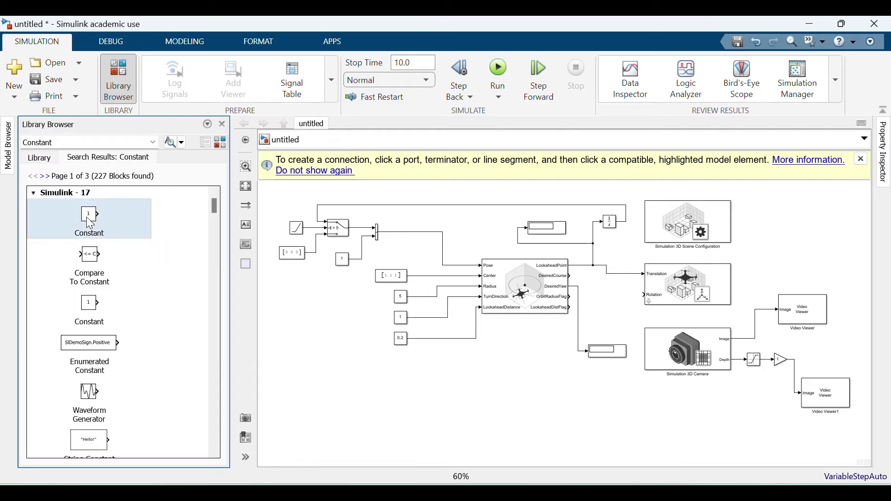
drag(91, 224, 618, 304)
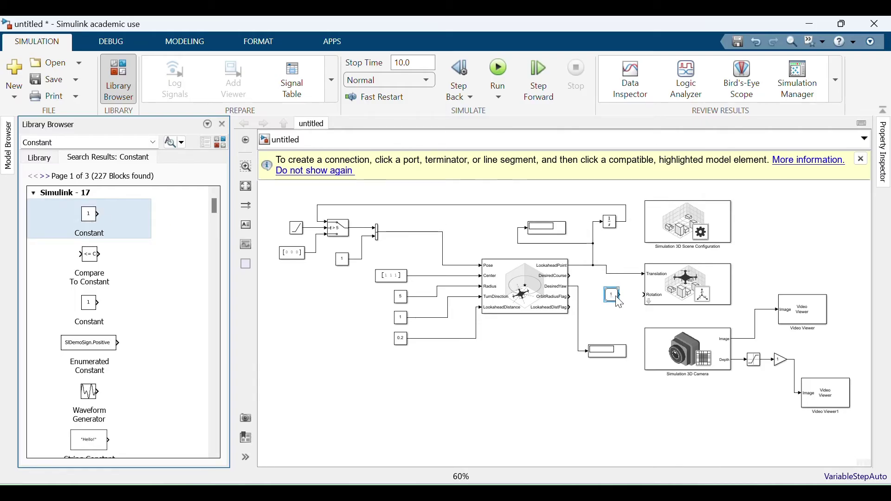
Set the constant value of the Constant block beside the Rotation input to [0 0 0] and apply it
double_click(617, 300)
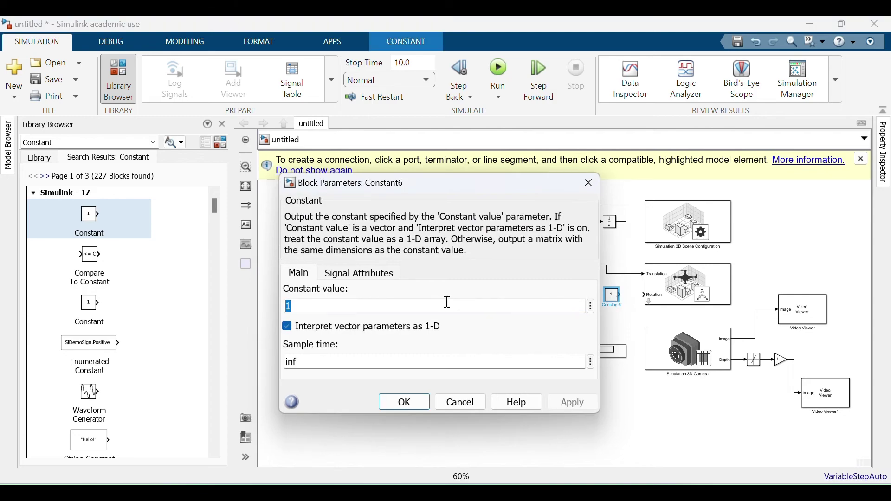
text([)
text(0 0 0)
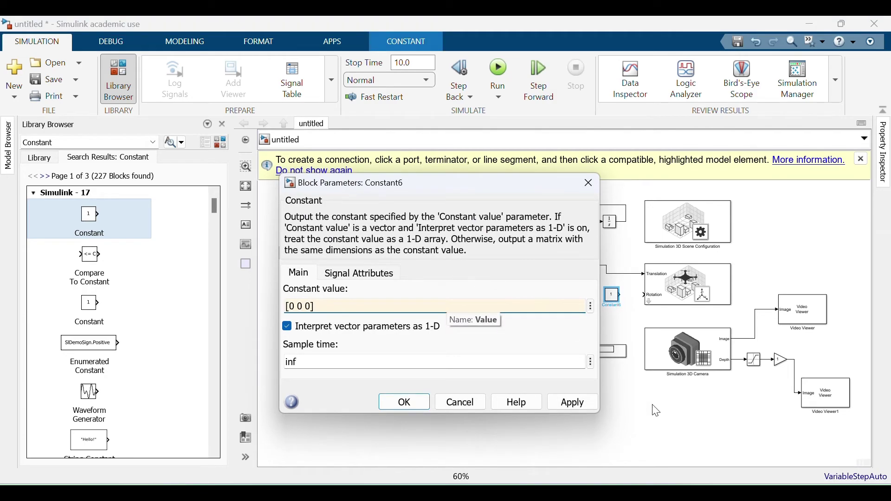
click(580, 405)
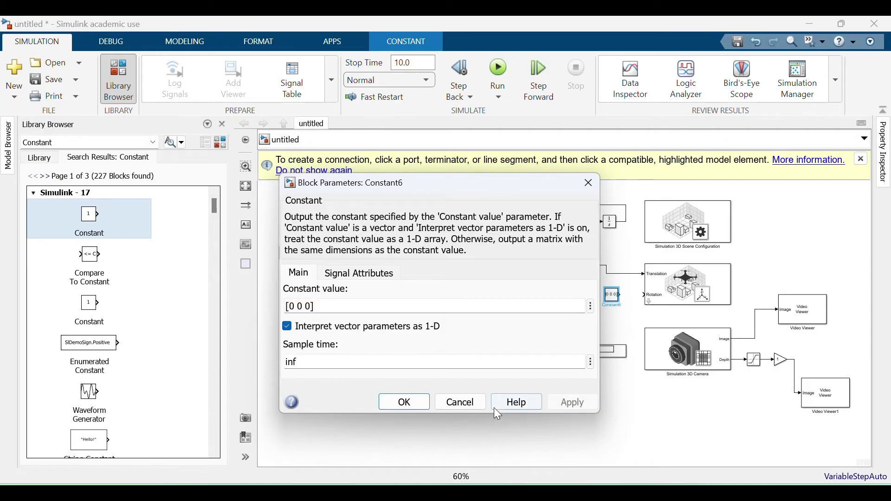
Connect the [0 0 0] Constant block to the 3D vehicle's Rotation input and widen the block to show its full value
click(417, 404)
click(630, 306)
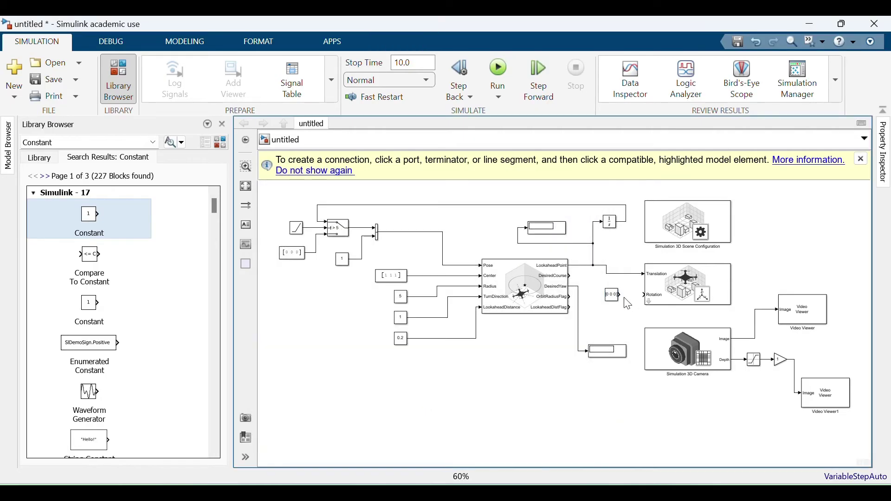
drag(622, 295, 654, 295)
click(619, 305)
click(621, 303)
drag(621, 303, 635, 301)
Run the simulation and switch from the full-screen 3D scene back to the Simulink model window
click(509, 76)
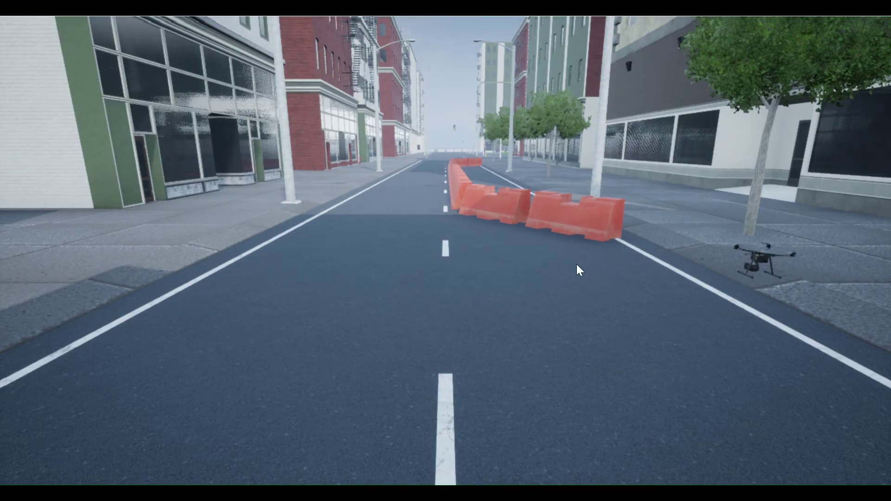
key(super)
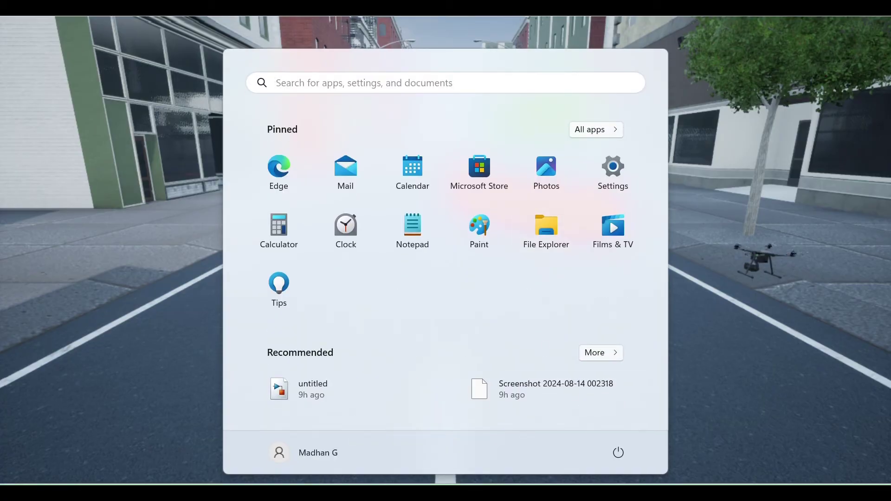
mouse_move(537, 493)
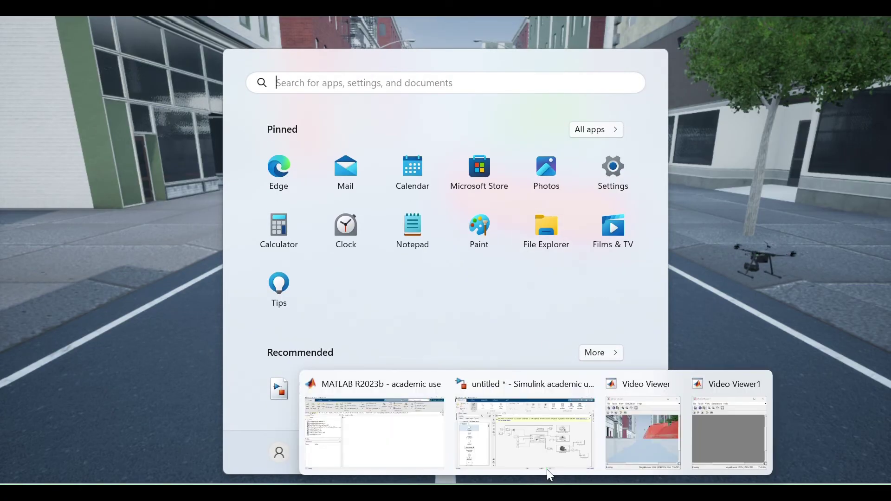
click(584, 434)
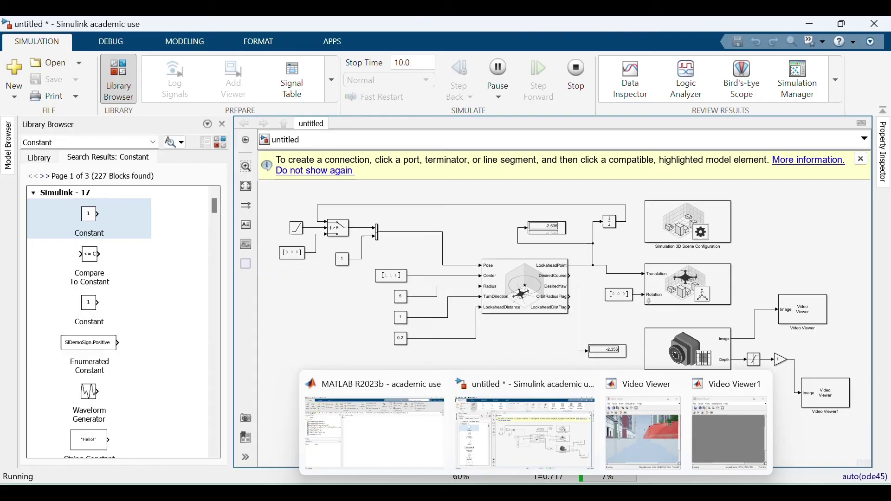
Switch to the Video Viewer and Video Viewer1 windows, maximizing each to examine the camera's image and depth output
click(643, 433)
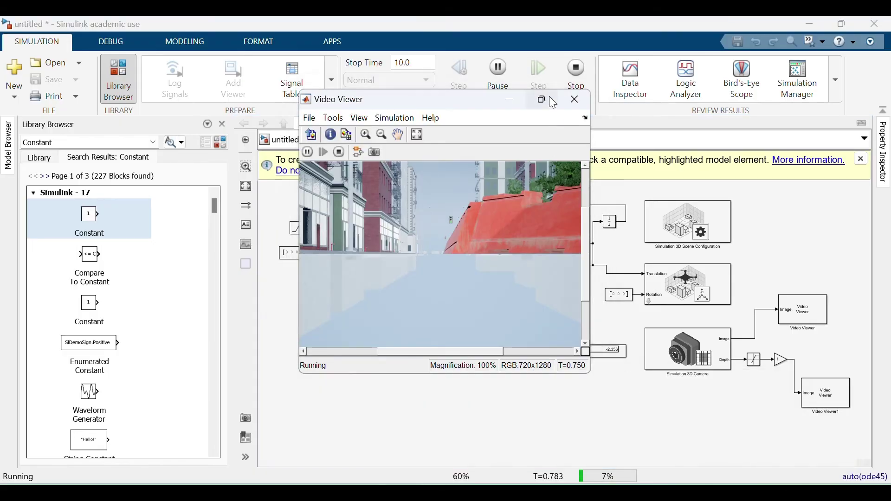
click(542, 100)
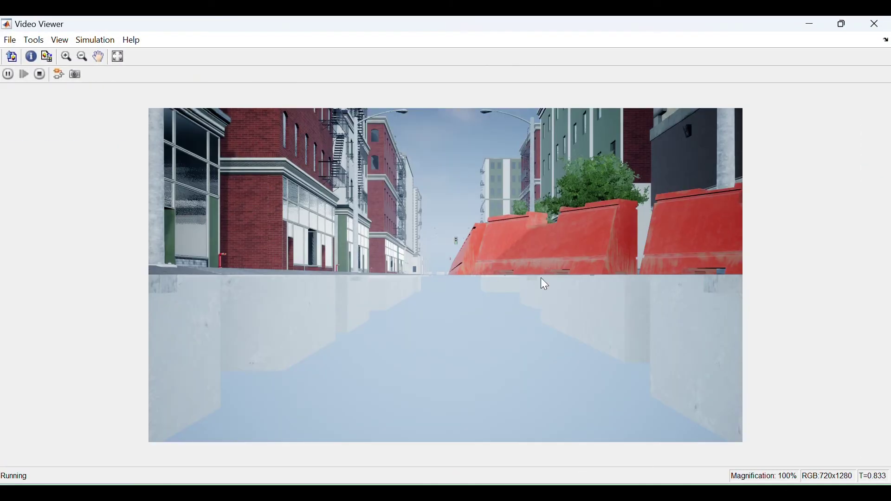
mouse_move(536, 493)
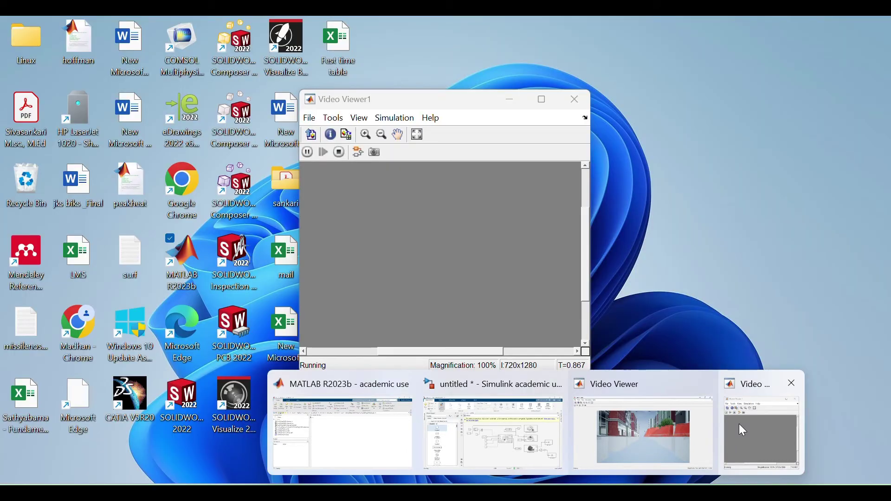
click(739, 424)
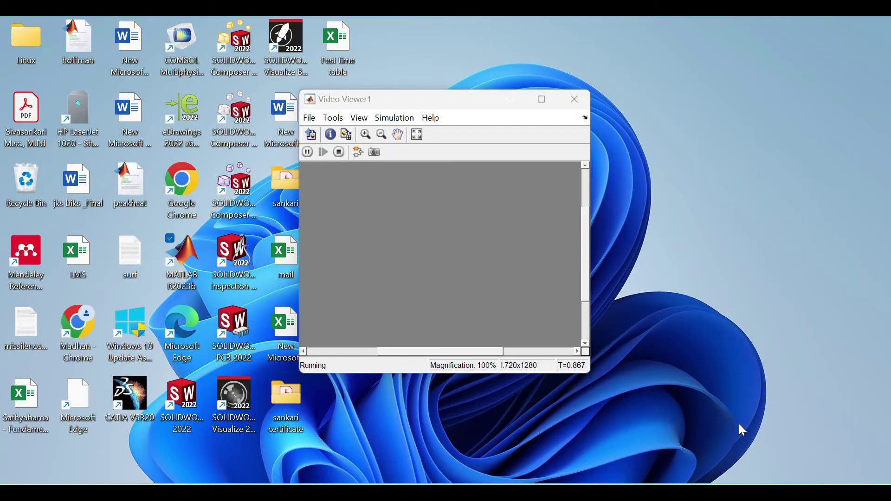
click(543, 99)
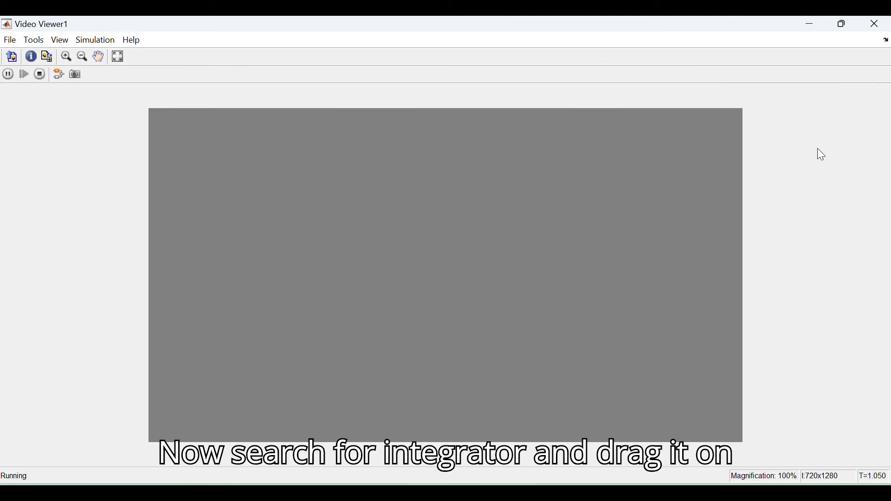
Return to the Simulink model window and stop the running simulation
mouse_move(534, 493)
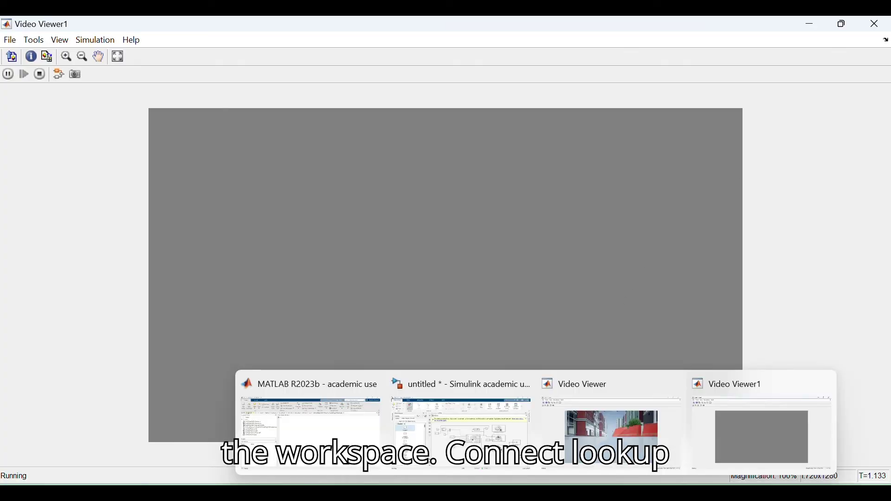
click(504, 435)
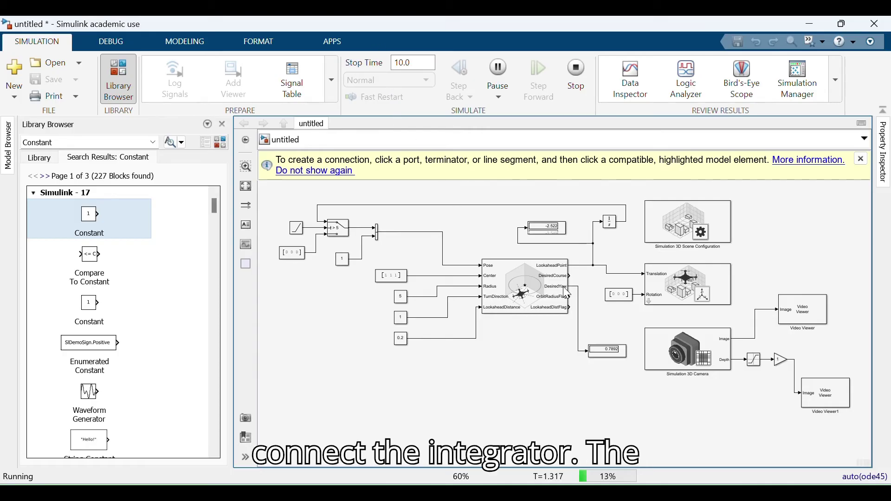
click(576, 81)
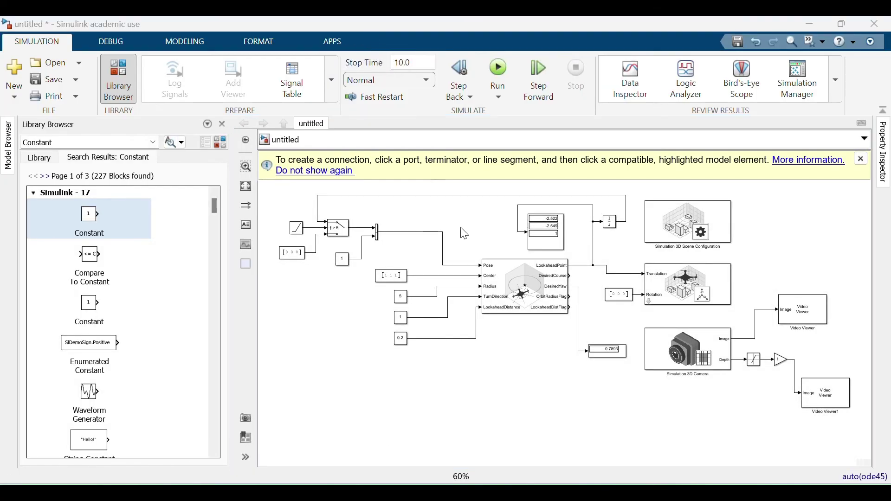
Delete the Orbit Follower block and the leftover signal lines from the radius and turn-direction Constant blocks
click(521, 296)
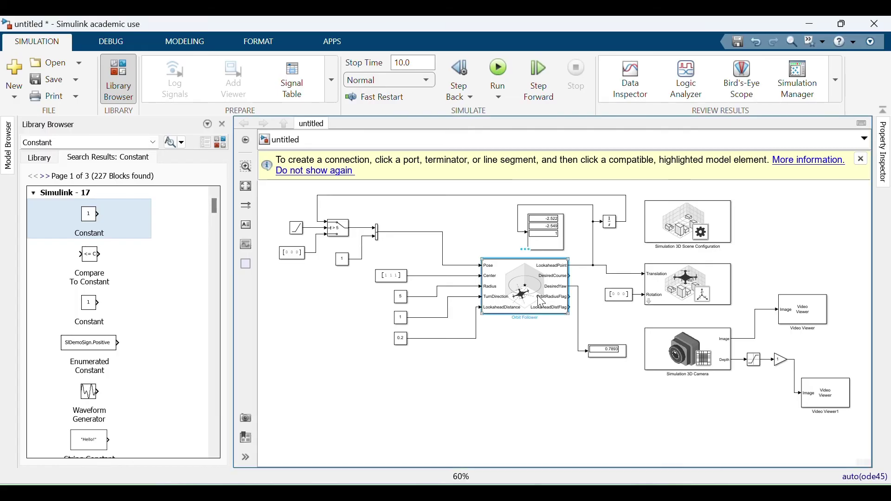
key(Delete)
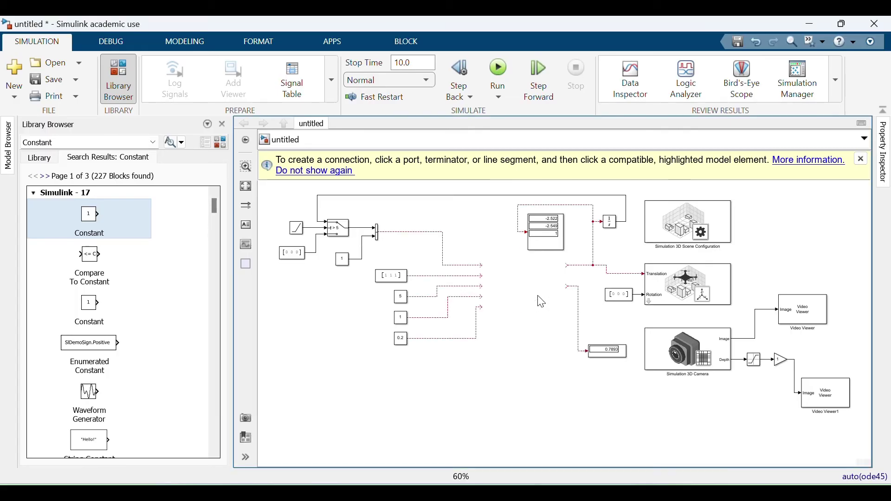
click(440, 299)
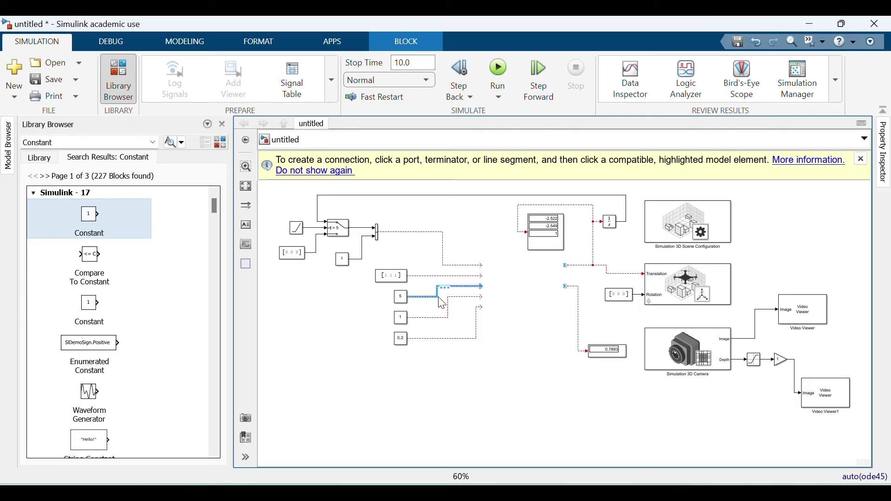
click(442, 304)
key(Delete)
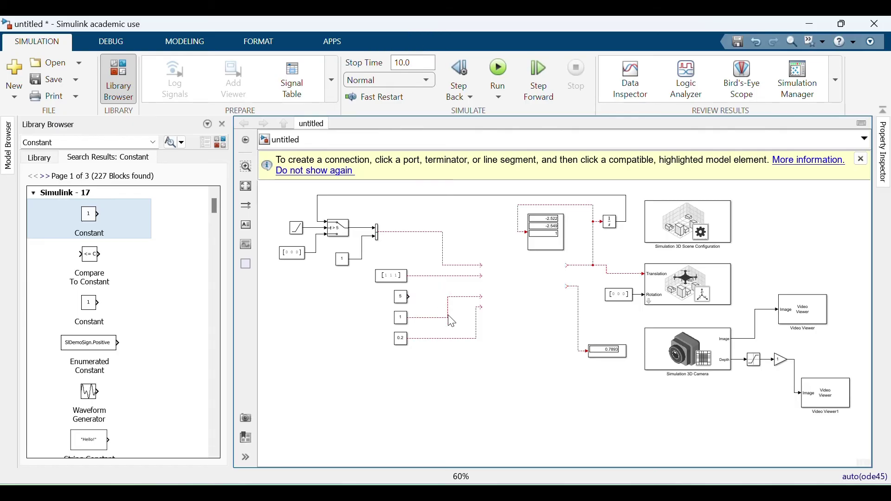
click(448, 316)
key(Delete)
Search the block library for waypoint follower and place a Waypoint Follower block where the Orbit Follower was
click(77, 153)
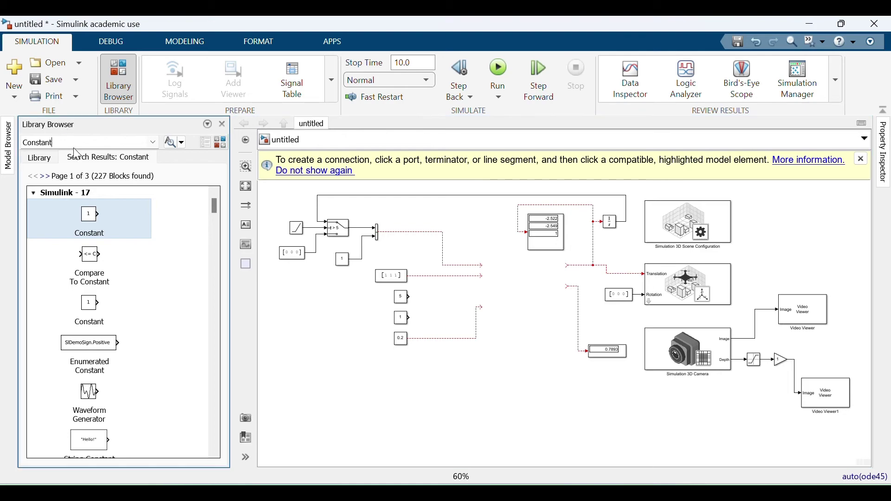
key(BackSpace)
key(BackSpace)
key(BackSpace)
key(BackSpace)
key(BackSpace)
key(BackSpace)
key(BackSpace)
key(BackSpace)
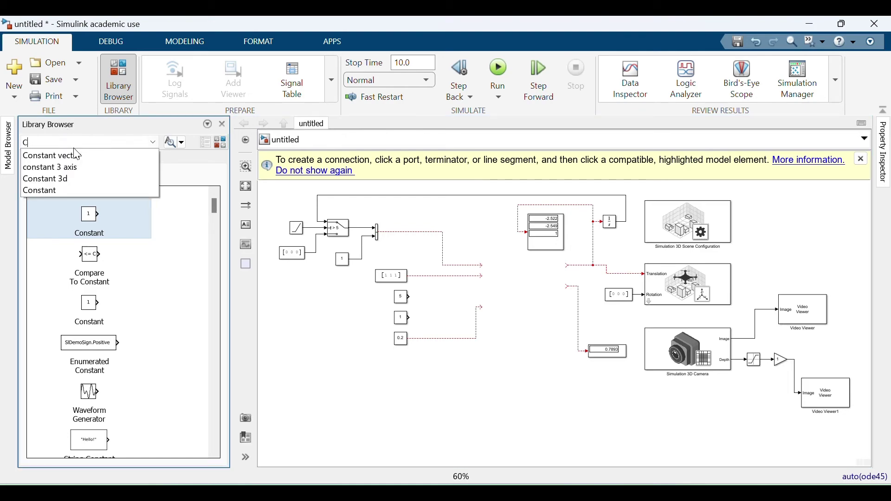
text(wa)
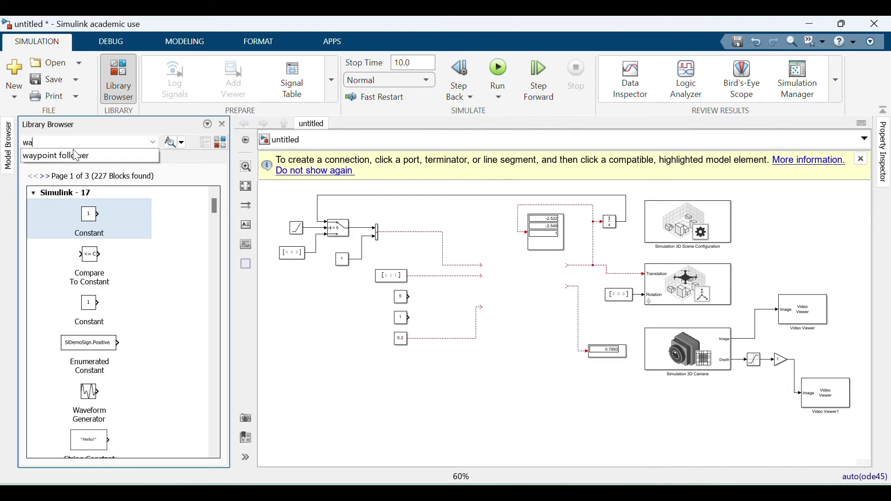
click(75, 157)
key(Return)
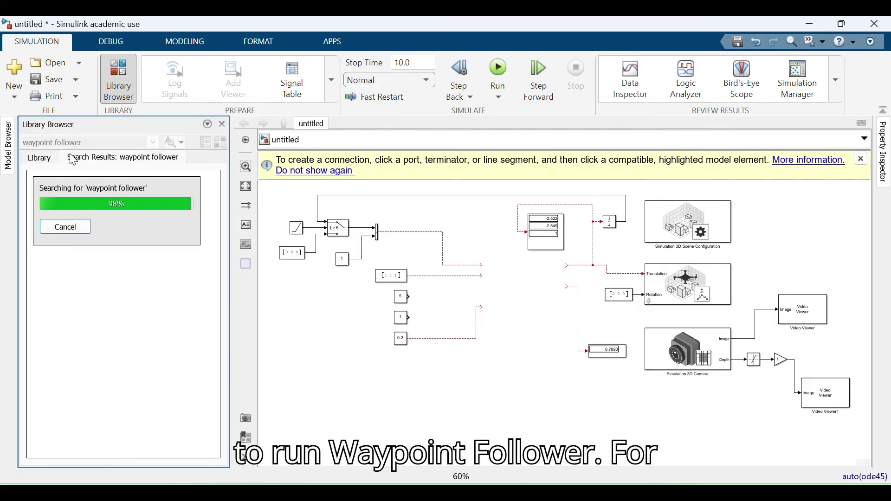
mouse_move(62, 228)
mouse_down()
mouse_move(457, 274)
mouse_move(533, 292)
mouse_up()
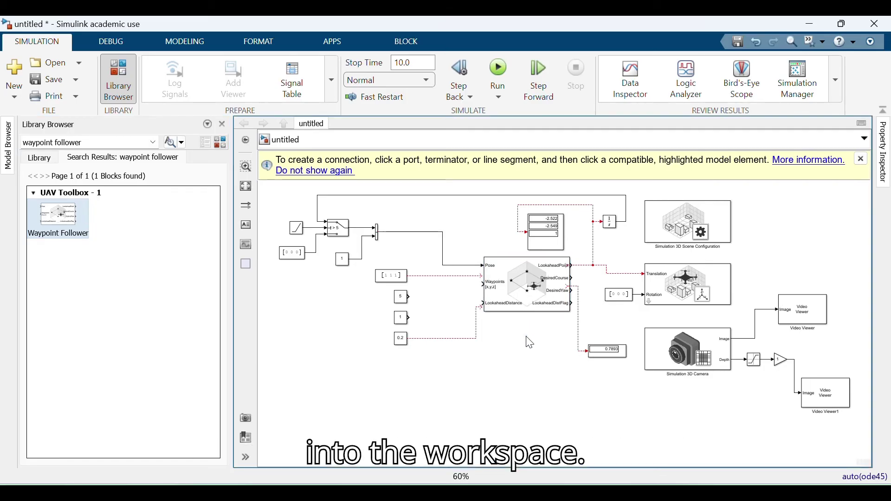
Replace the dangling lines by connecting the [1 1 1] Constant to Waypoints and the 0.2 Constant to LookaheadDistance on the Waypoint Follower
click(417, 278)
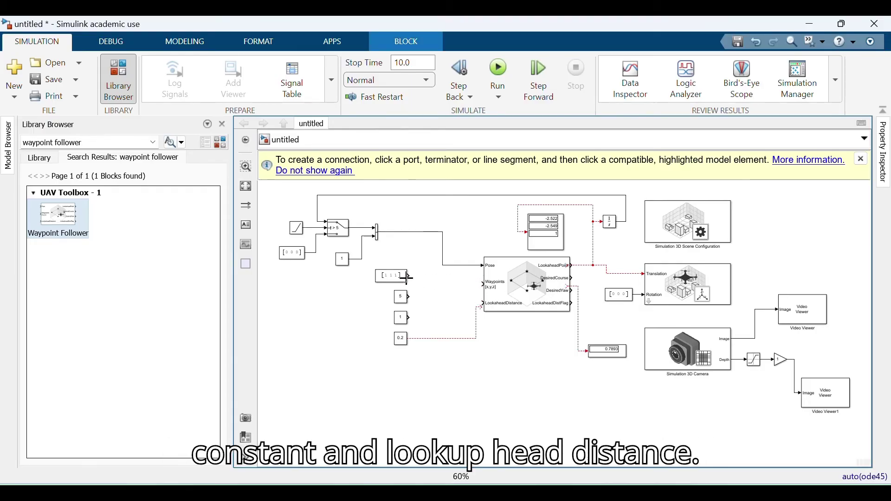
click(410, 282)
drag(410, 276, 482, 285)
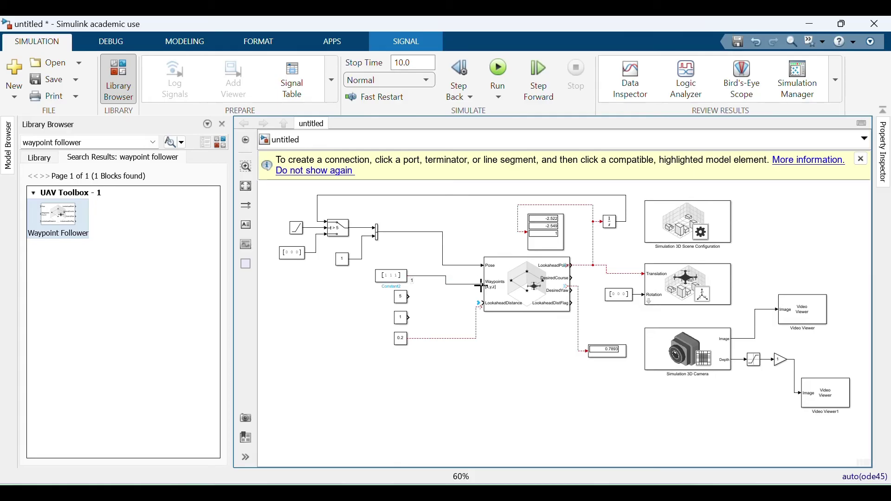
click(470, 339)
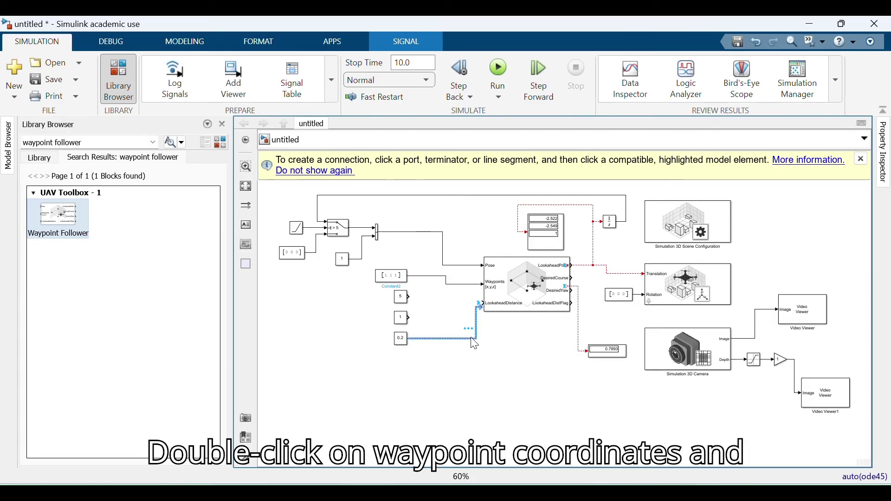
key(Delete)
drag(410, 339, 481, 305)
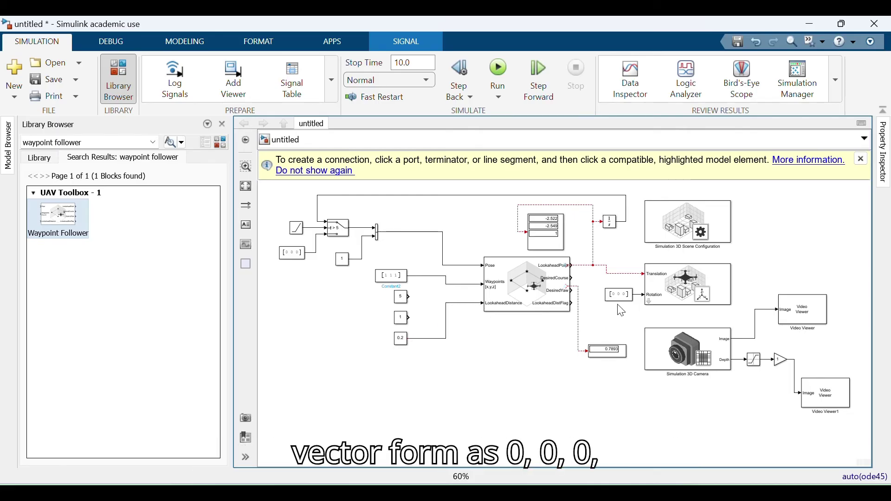
Delete the broken line at the lower Display block and connect the Waypoint Follower's DesiredYaw output to it
click(579, 330)
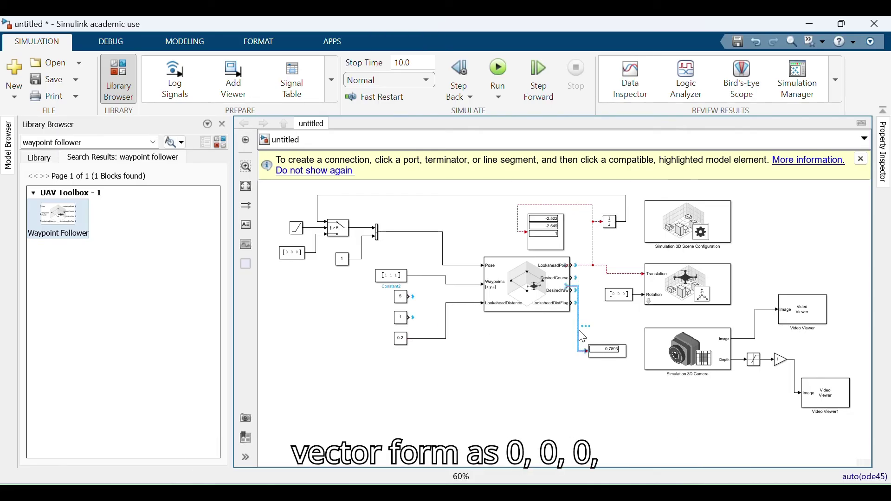
key(Delete)
drag(575, 291, 586, 351)
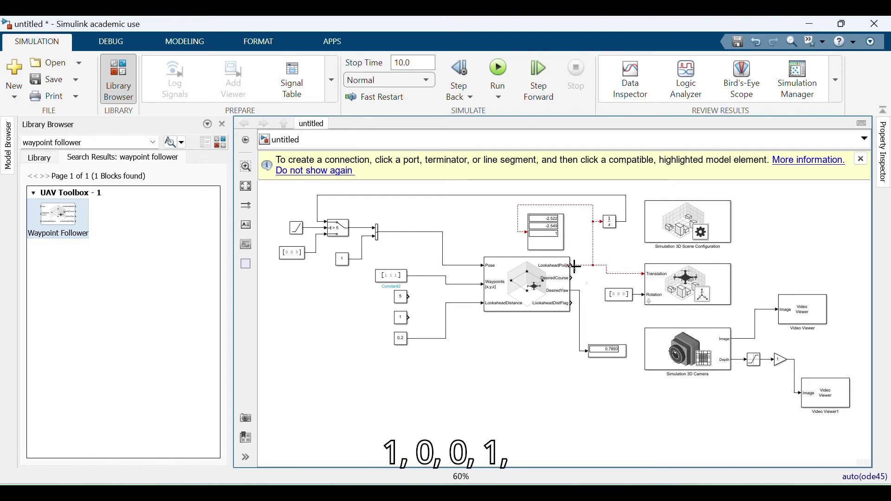
Remove the broken LookaheadPoint lines and connect the Waypoint Follower's LookaheadPoint output to the 3D vehicle's Translation input
click(630, 274)
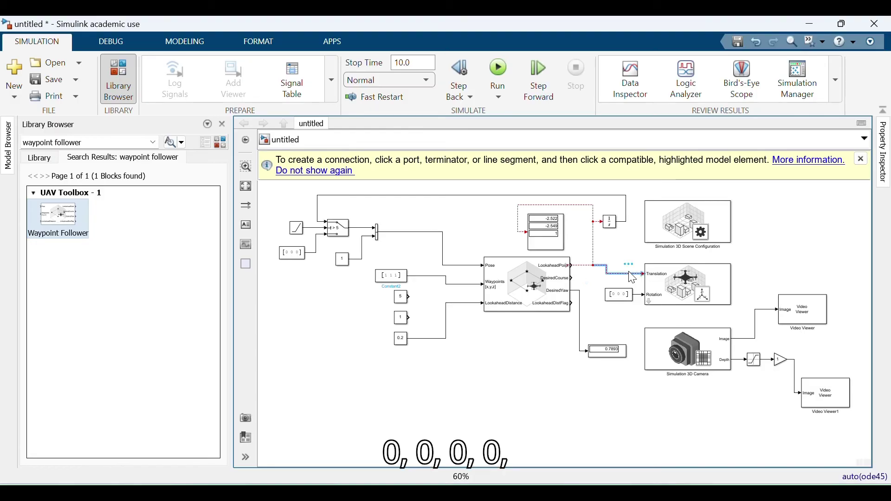
key(Delete)
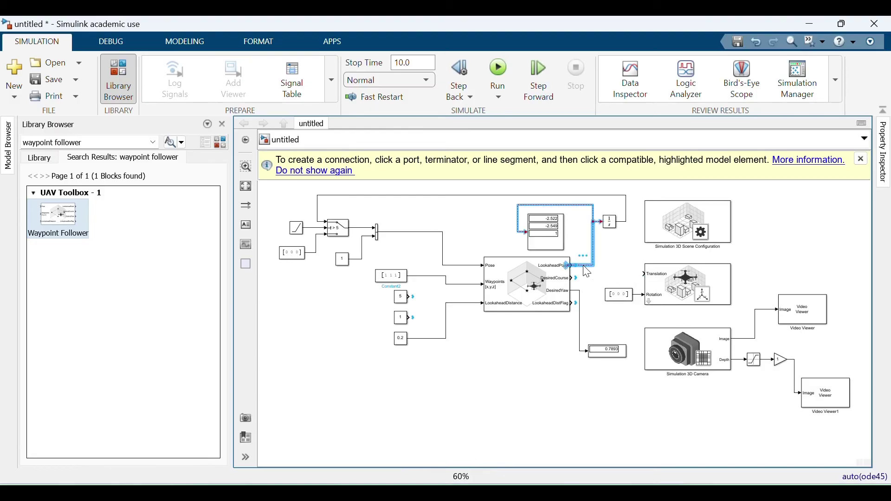
drag(574, 263, 645, 274)
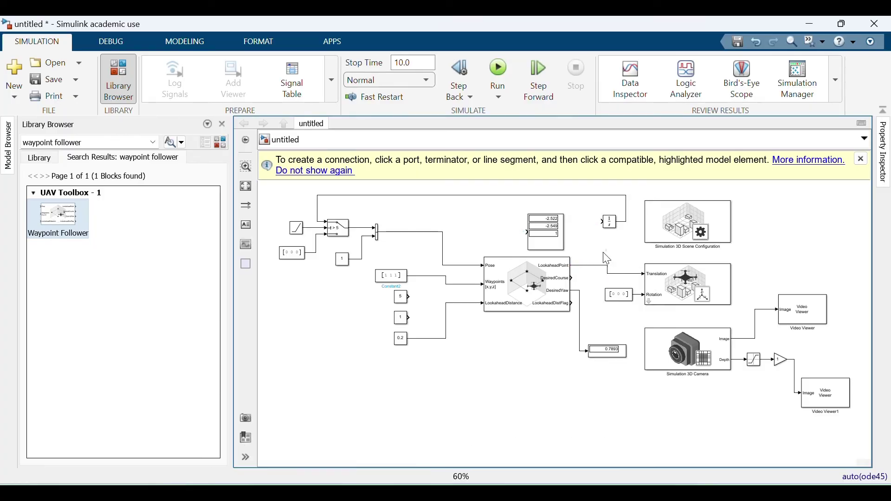
Branch the LookaheadPoint signal line to the integrator block's input and to the upper Display block's input
click(606, 228)
drag(603, 222, 592, 266)
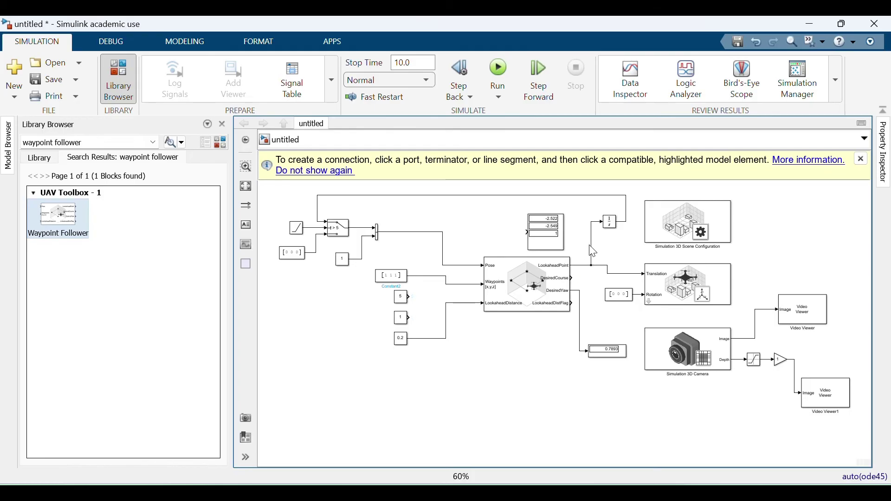
click(528, 232)
mouse_move(528, 232)
mouse_down()
mouse_move(551, 201)
mouse_move(592, 222)
mouse_up()
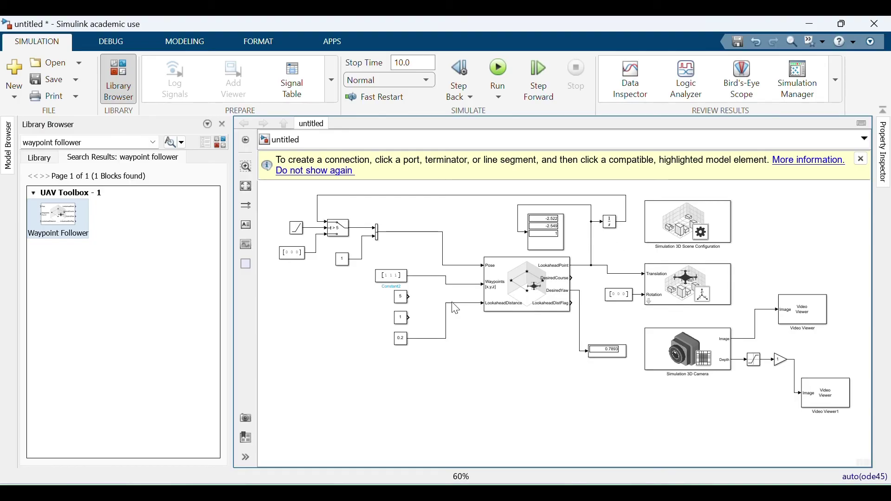
Set the Waypoints Constant to [0 0 0; 1 0 0; 1 1 0; 0 1 0; 0 0 0] and disable interpreting vector parameters as 1-D
double_click(402, 277)
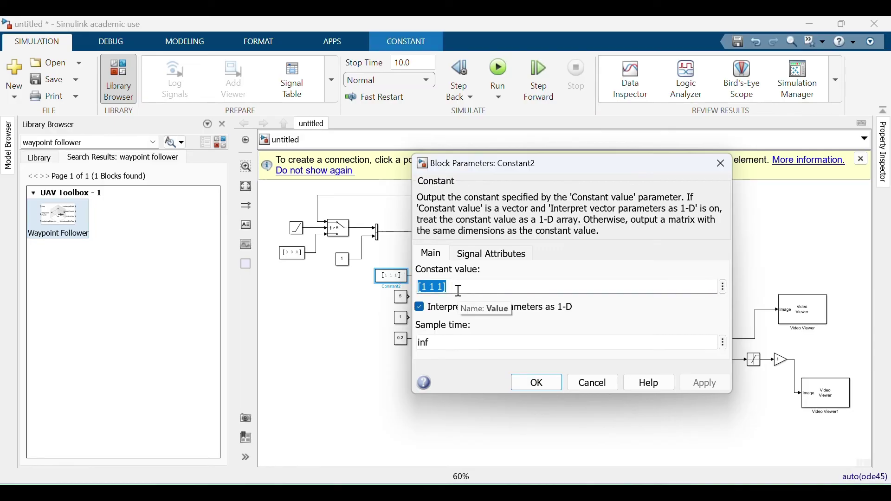
text([0 0 0)
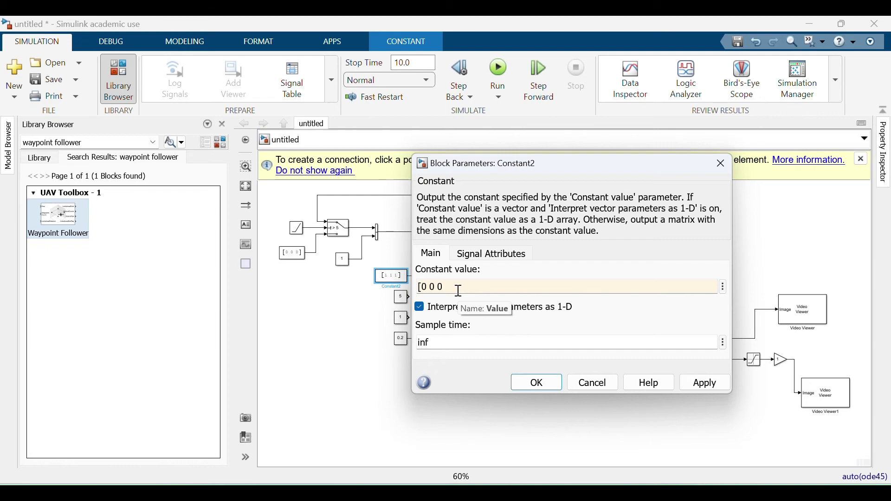
text(; 1 0 0; 1 )
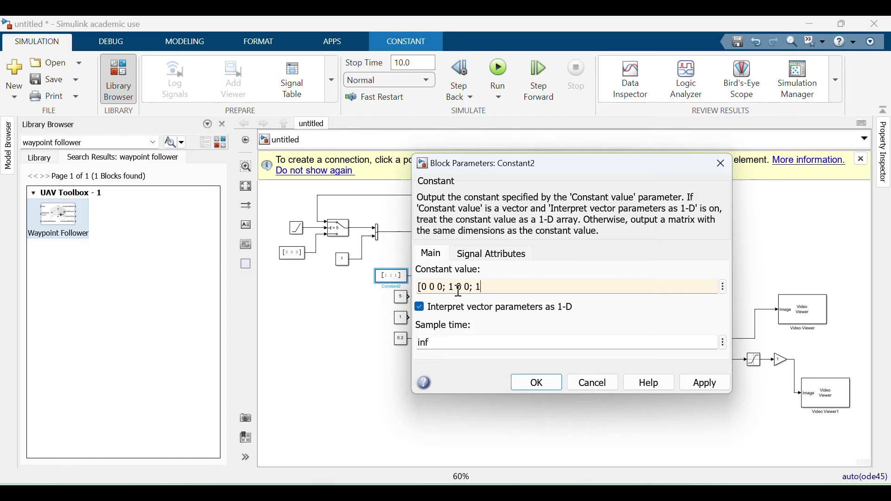
text(1 0;)
text(0 1 0;)
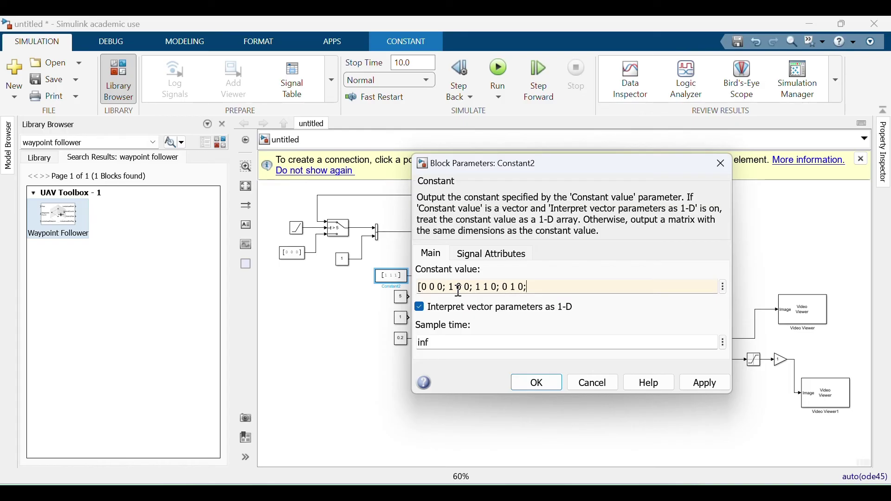
text( 0 0 0])
click(711, 386)
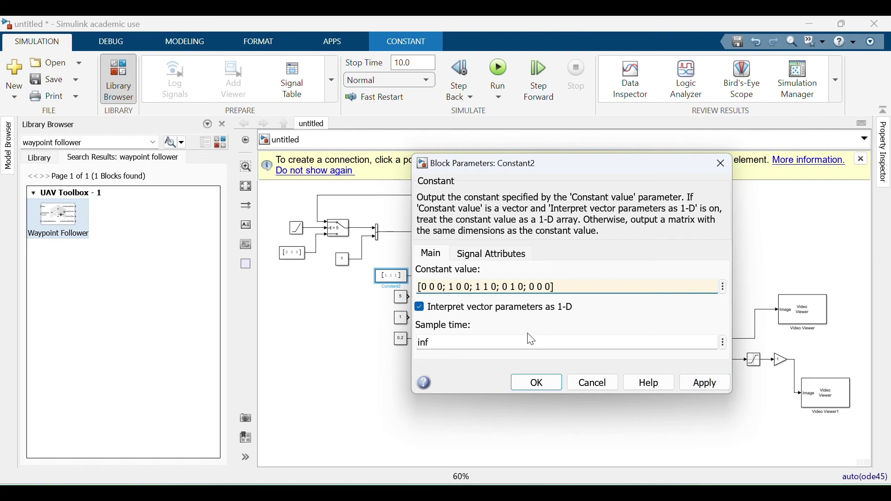
click(469, 313)
click(701, 383)
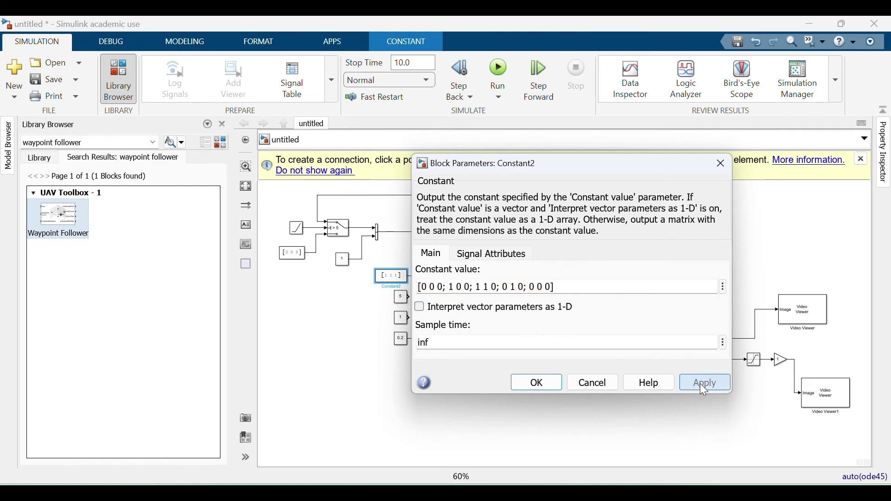
click(536, 386)
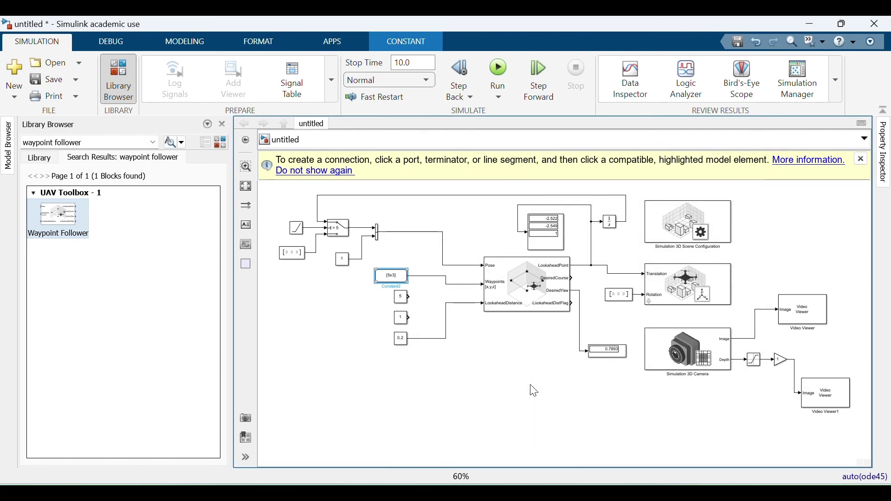
click(469, 398)
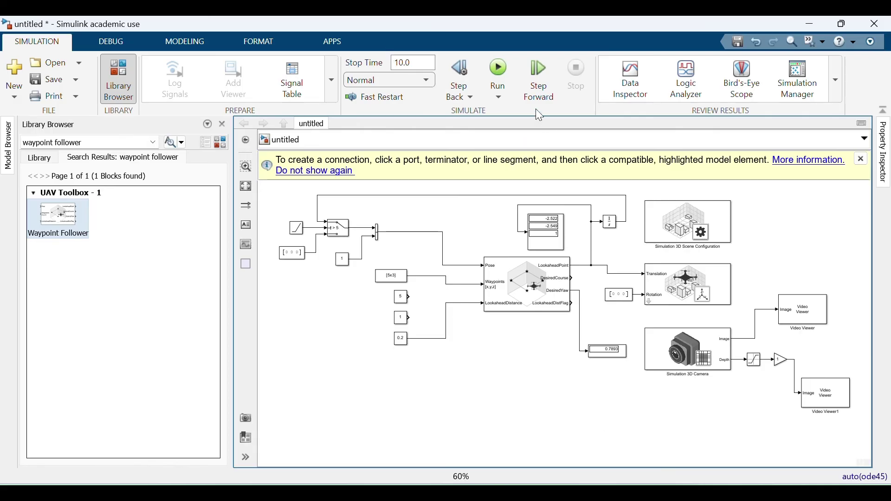
Run the Waypoint Follower simulation and check the camera image in Video Viewer, minimizing the viewer when finished
click(500, 77)
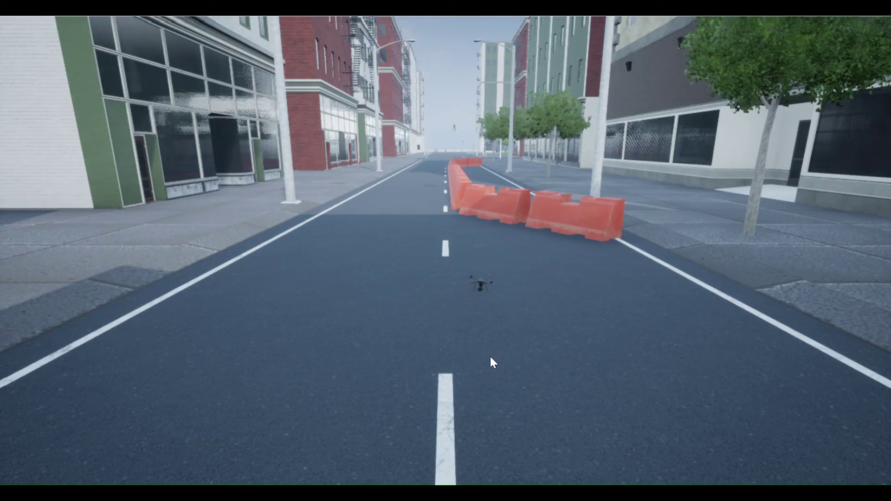
key(super)
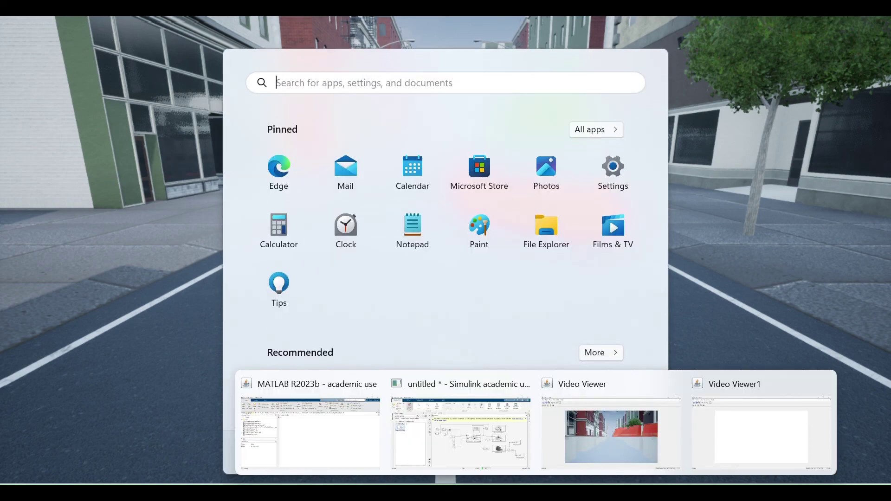
mouse_move(566, 478)
click(571, 448)
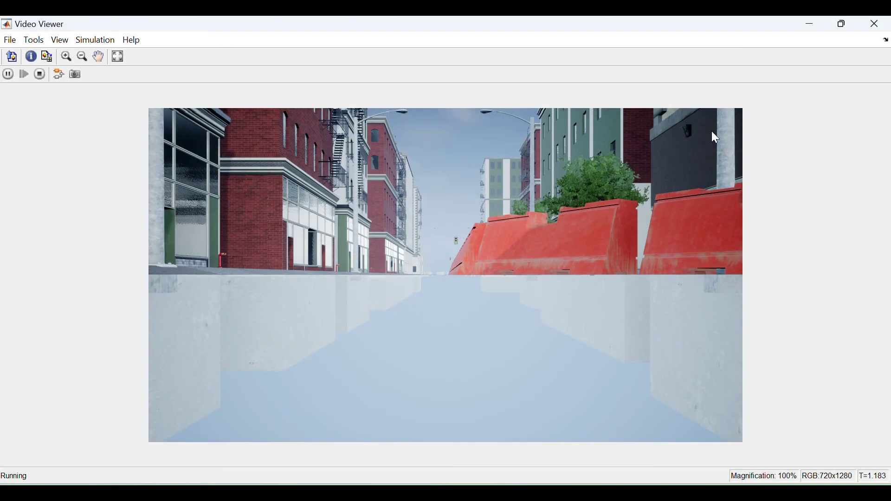
click(813, 26)
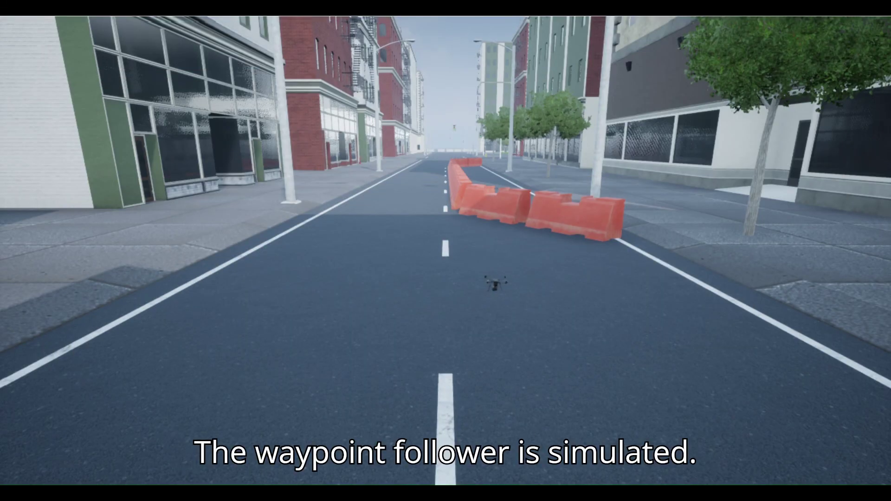
Inspect the depth output in Video Viewer1 and return to the camera image in Video Viewer while the simulation runs
key(super)
mouse_move(567, 485)
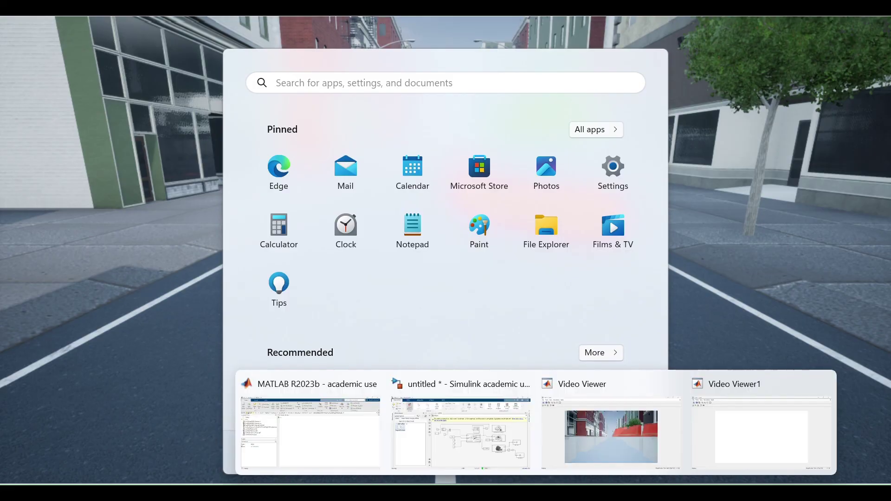
click(728, 430)
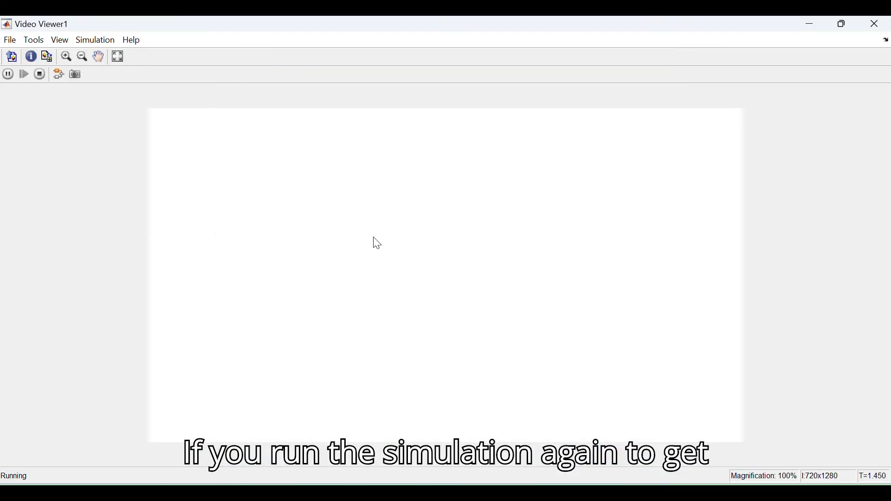
click(810, 25)
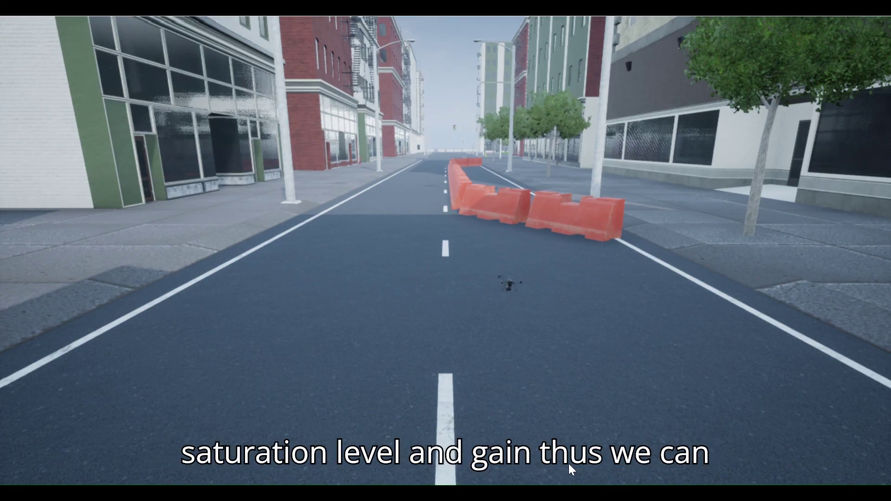
key(super)
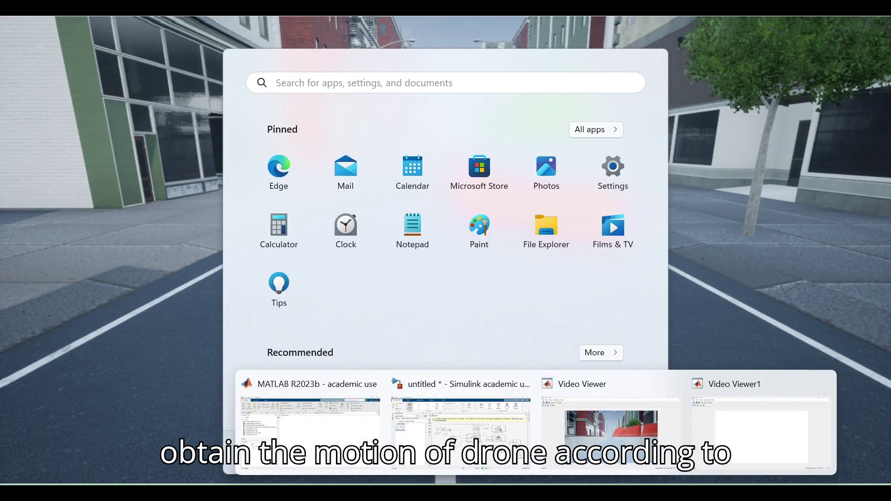
click(570, 467)
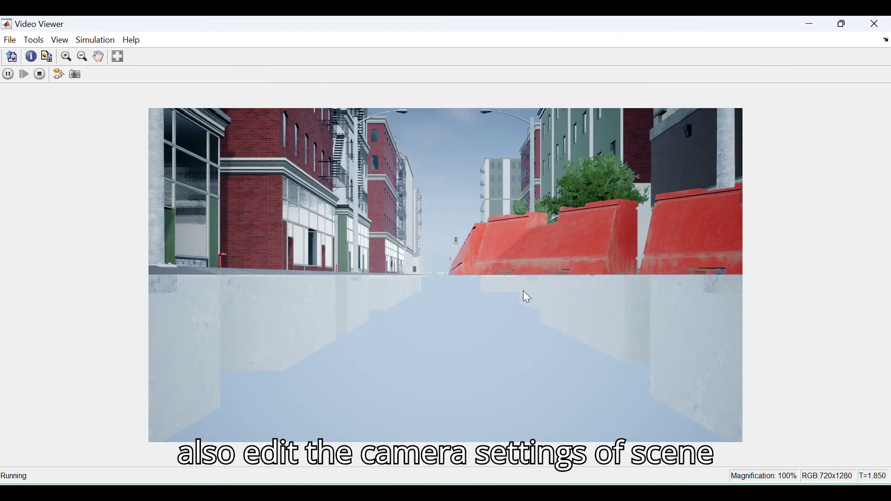
click(597, 420)
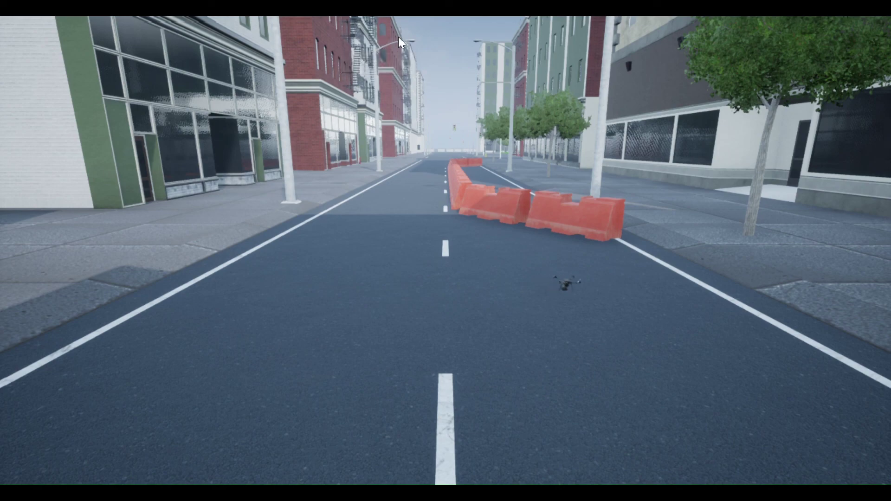
click(372, 41)
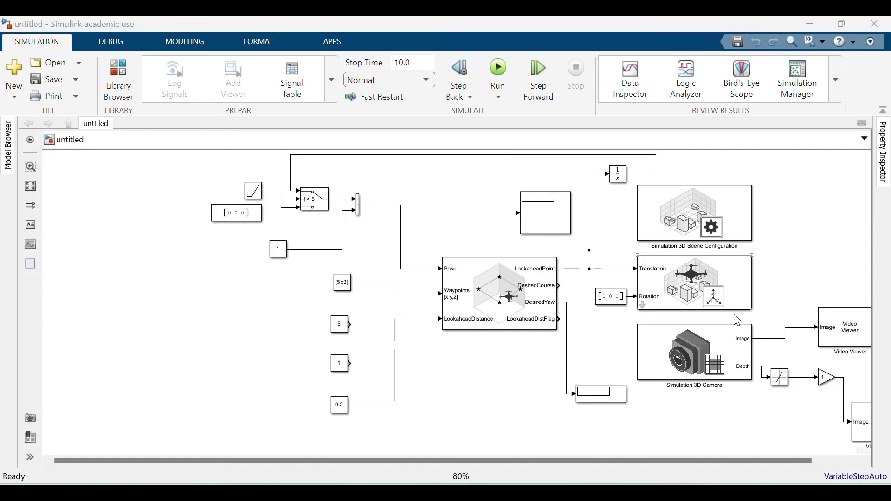
Review the upper and lower limits of the Saturation block and the value of the Gain block on the camera's Depth line
click(787, 387)
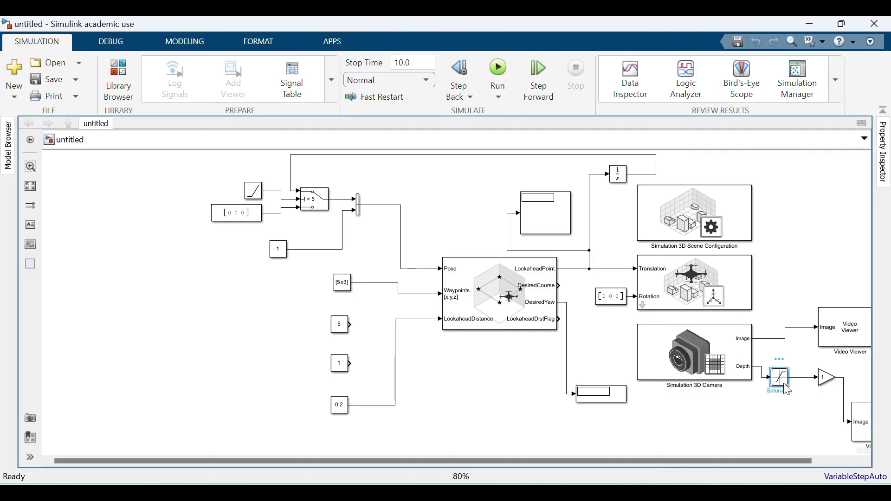
double_click(788, 387)
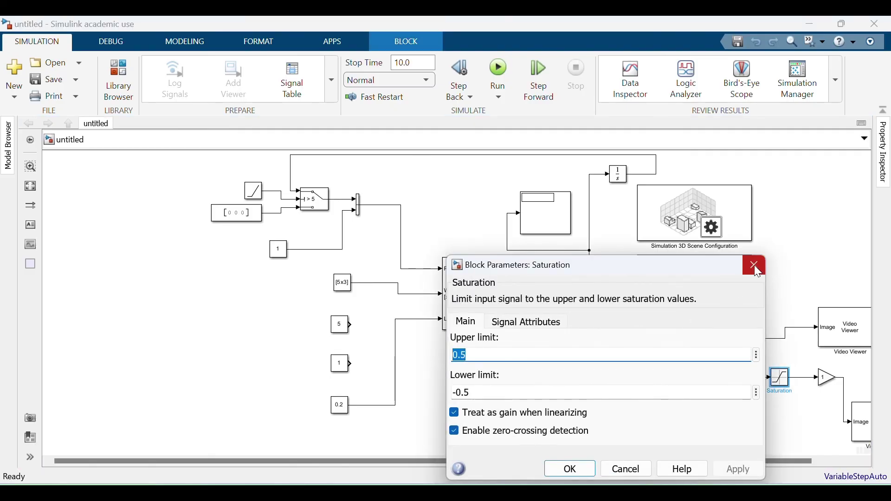
click(754, 265)
click(827, 379)
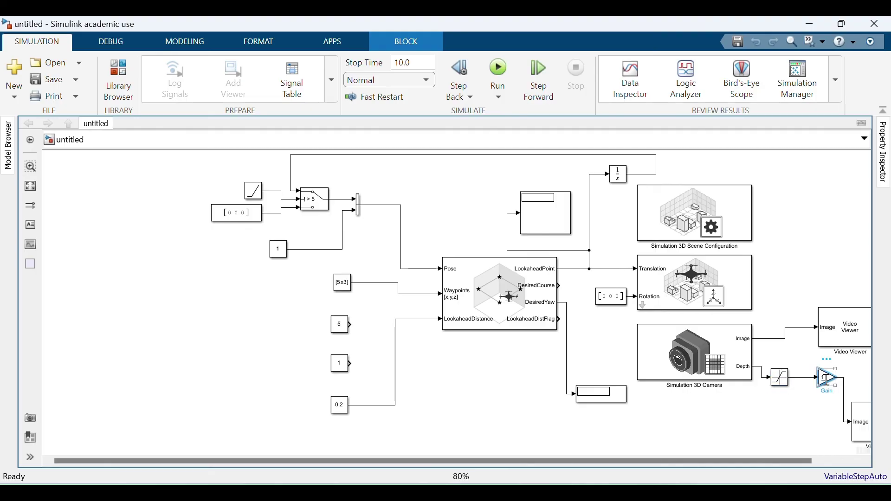
double_click(827, 379)
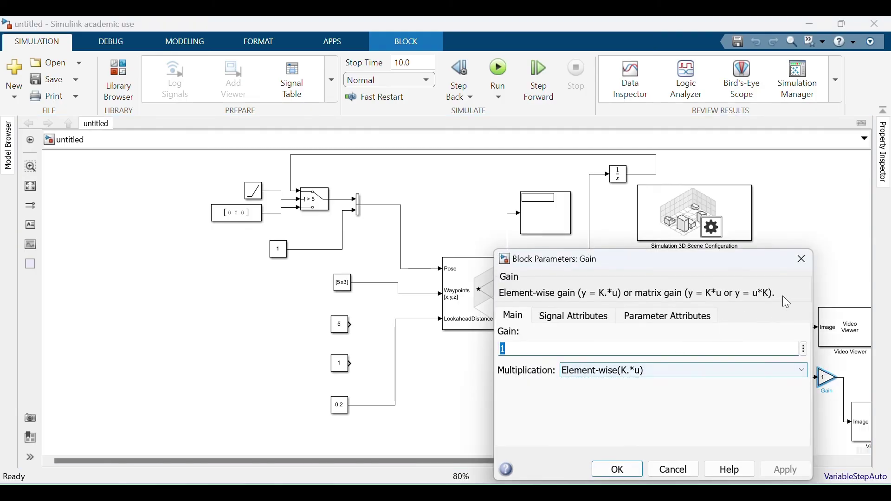
click(802, 260)
click(778, 380)
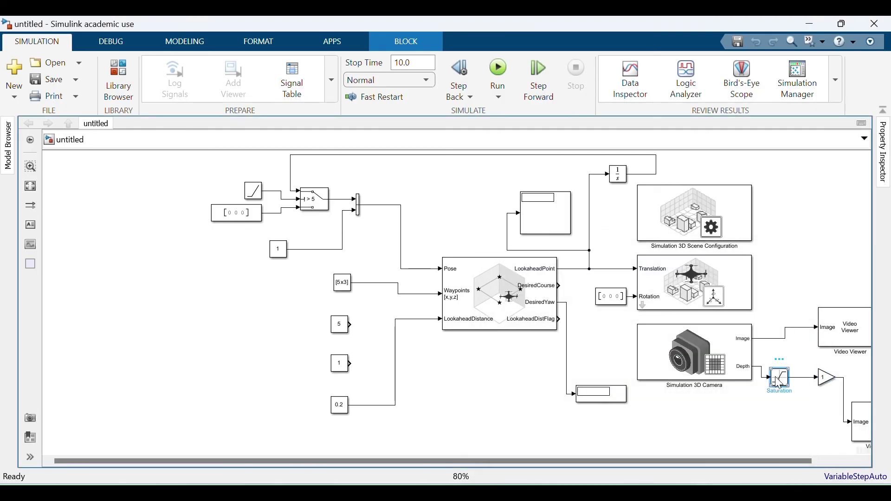
double_click(776, 378)
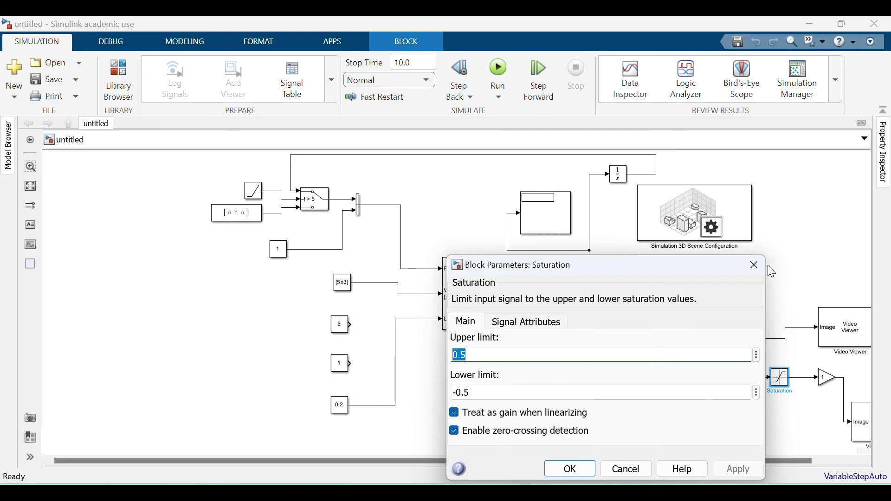
click(755, 265)
click(827, 386)
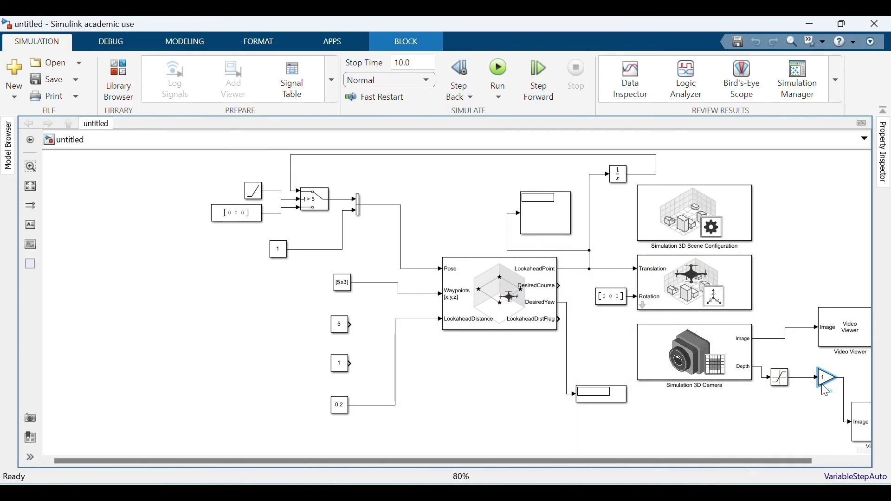
double_click(827, 388)
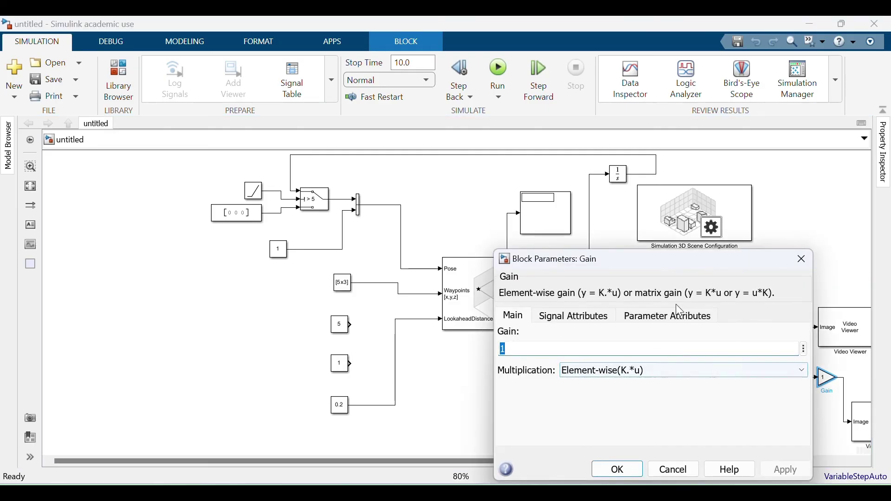
click(808, 263)
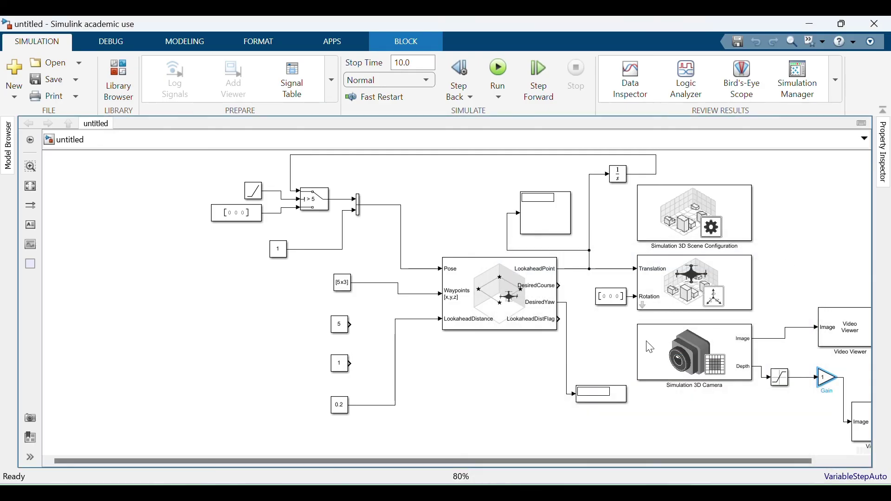
click(527, 371)
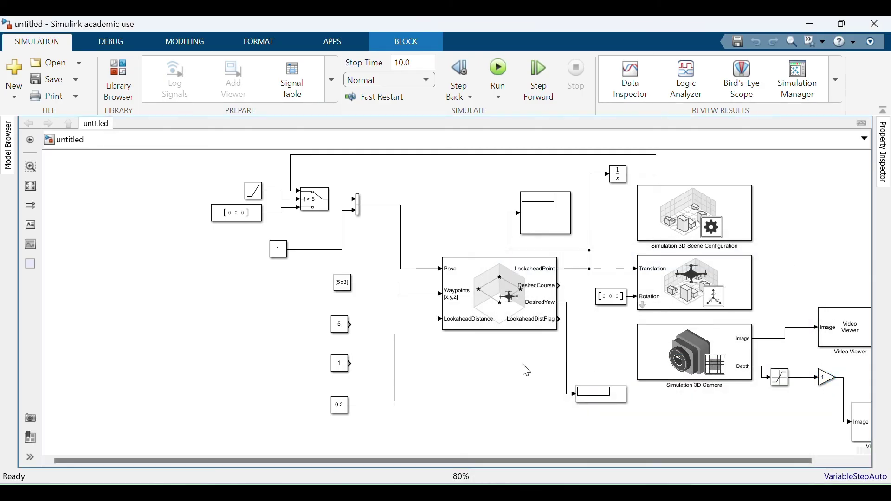
Run the simulation again and inspect the camera image in Video Viewer and the depth image in Video Viewer1
click(500, 74)
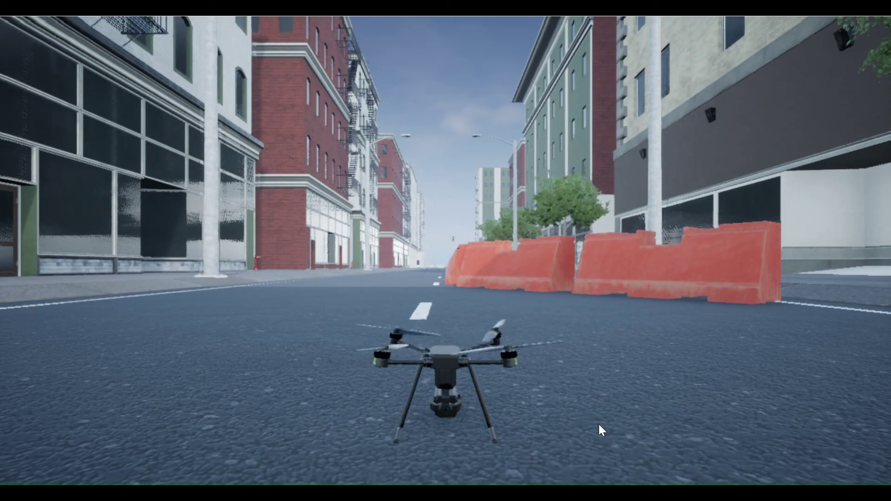
key(super)
mouse_move(536, 492)
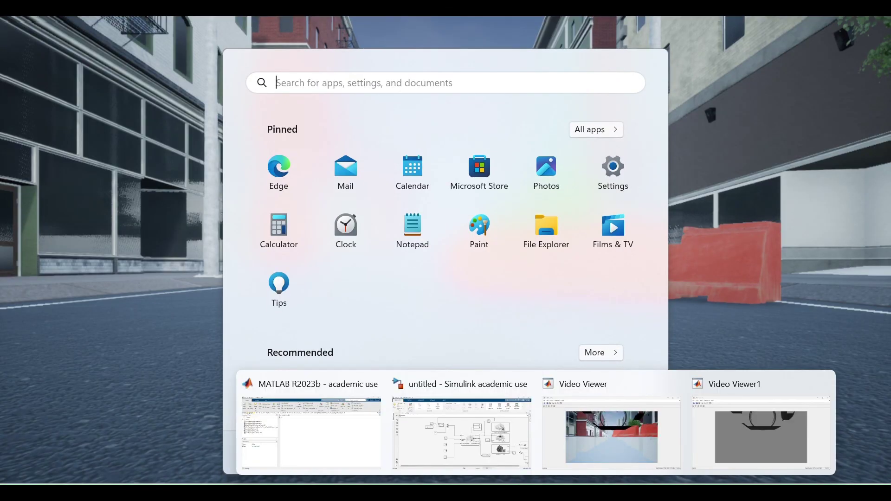
click(648, 433)
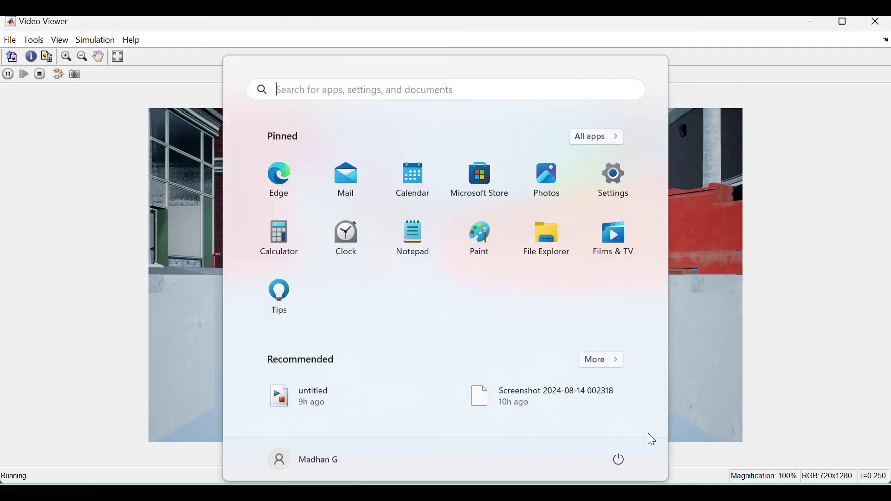
mouse_move(536, 492)
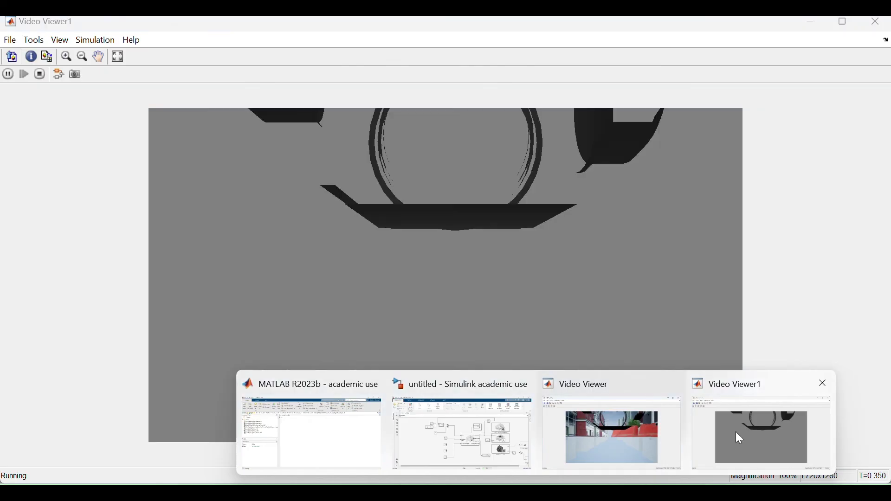
click(737, 434)
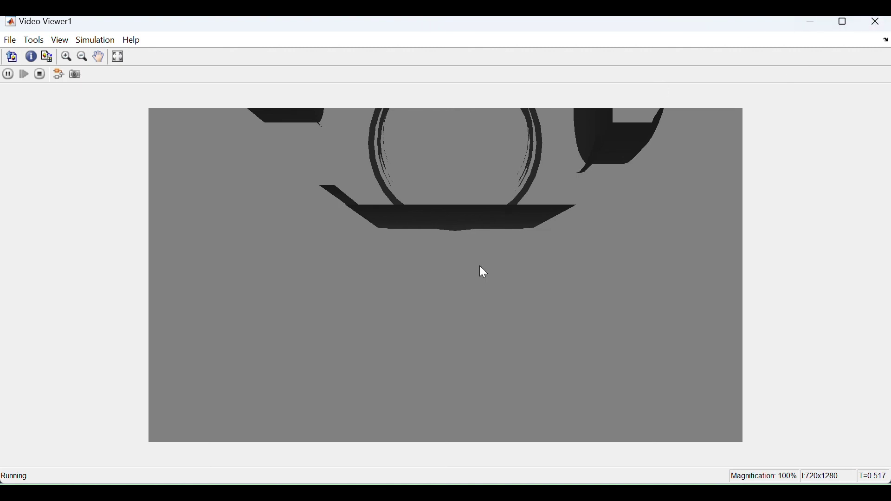
Return to the untitled model window and stop the running simulation
mouse_move(536, 492)
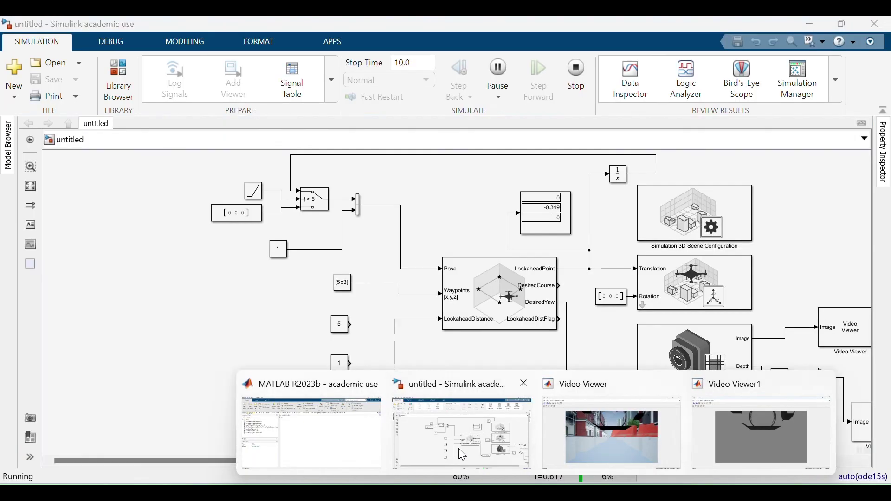
click(459, 449)
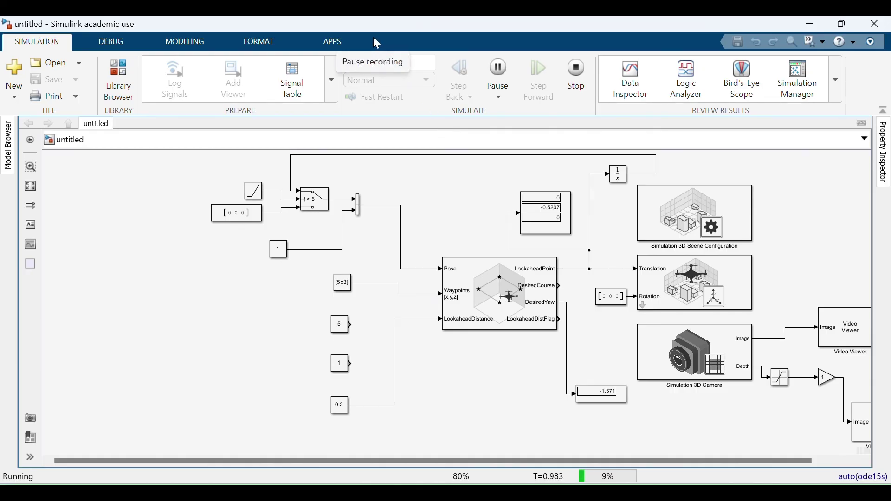
click(578, 72)
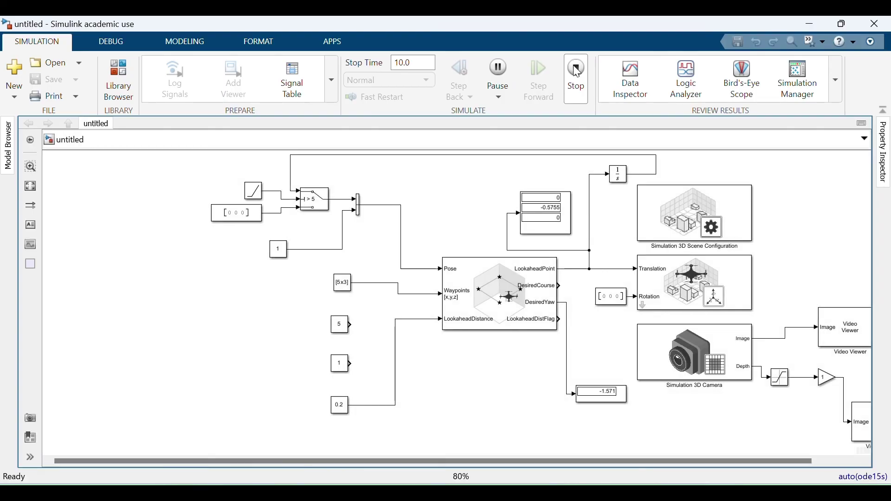